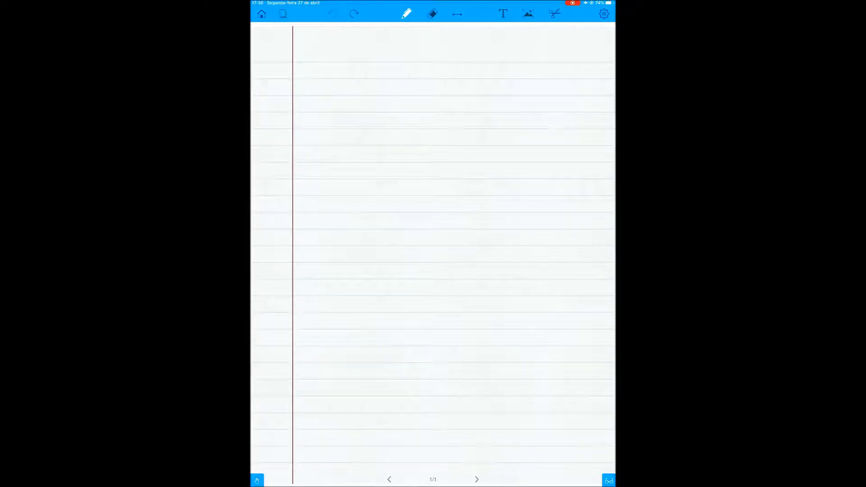
- Handwrite the reaction HAc + NaOH → NaAc + H2O in black along the upper lines of the blank page
{"action": "mouse_move", "coordinate": [303, 62]}
{"action": "left_mouse_down"}
{"action": "mouse_move", "coordinate": [303, 78]}
{"action": "mouse_move", "coordinate": [310, 70]}
{"action": "left_mouse_up"}
{"action": "mouse_move", "coordinate": [311, 64]}
{"action": "left_mouse_down"}
{"action": "mouse_move", "coordinate": [311, 77]}
{"action": "mouse_move", "coordinate": [325, 79]}
{"action": "left_mouse_up"}
{"action": "left_click_drag", "start_coordinate": [319, 73], "coordinate": [335, 79]}
{"action": "mouse_move", "coordinate": [353, 70]}
{"action": "left_mouse_down"}
{"action": "mouse_move", "coordinate": [353, 78]}
{"action": "mouse_move", "coordinate": [382, 78]}
{"action": "mouse_move", "coordinate": [387, 61]}
{"action": "left_mouse_up"}
{"action": "mouse_move", "coordinate": [392, 73]}
{"action": "left_mouse_down"}
{"action": "mouse_move", "coordinate": [406, 66]}
{"action": "mouse_move", "coordinate": [413, 78]}
{"action": "left_mouse_up"}
{"action": "left_click_drag", "start_coordinate": [413, 72], "coordinate": [420, 71]}
{"action": "left_click_drag", "start_coordinate": [420, 67], "coordinate": [421, 77]}
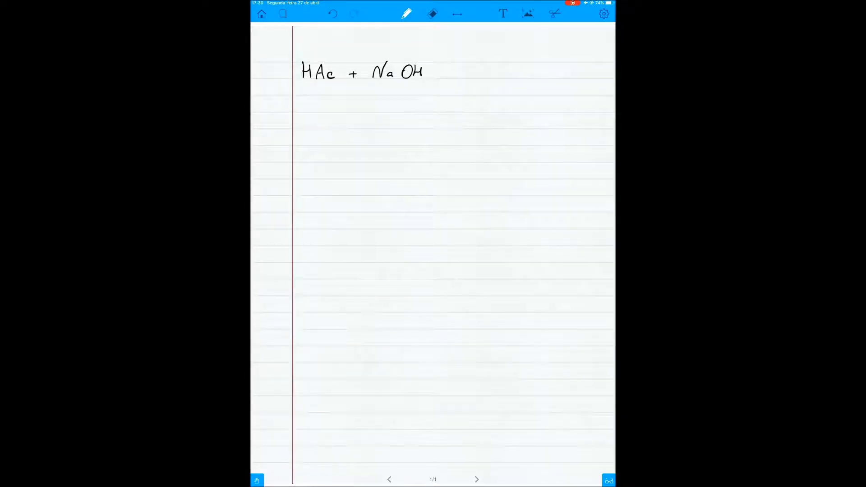
{"action": "mouse_move", "coordinate": [432, 71]}
{"action": "left_mouse_down"}
{"action": "mouse_move", "coordinate": [457, 76]}
{"action": "mouse_move", "coordinate": [468, 66]}
{"action": "mouse_move", "coordinate": [502, 78]}
{"action": "mouse_move", "coordinate": [553, 71]}
{"action": "left_mouse_up"}
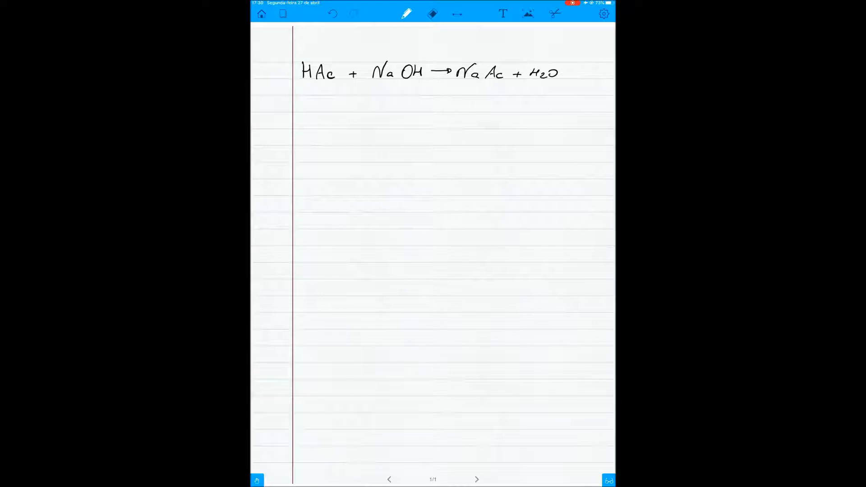
- Sketch a burette above a flask below the equation and label the flask HAc 50 mL, 0,1 mol/L
{"action": "mouse_move", "coordinate": [333, 111]}
{"action": "left_mouse_down"}
{"action": "mouse_move", "coordinate": [337, 236]}
{"action": "mouse_move", "coordinate": [319, 266]}
{"action": "mouse_move", "coordinate": [348, 265]}
{"action": "mouse_move", "coordinate": [355, 256]}
{"action": "left_mouse_up"}
{"action": "left_click_drag", "start_coordinate": [356, 251], "coordinate": [377, 257]}
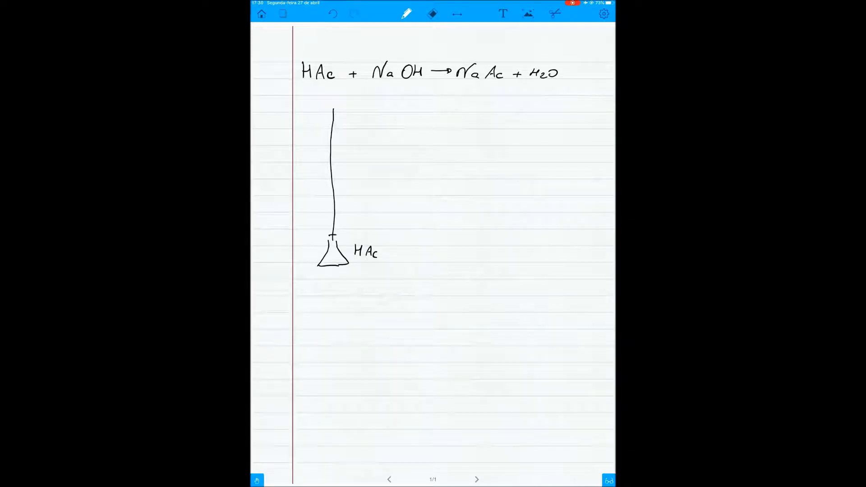
{"action": "left_click_drag", "start_coordinate": [398, 250], "coordinate": [396, 257]}
{"action": "mouse_move", "coordinate": [411, 249]}
{"action": "left_mouse_down"}
{"action": "mouse_move", "coordinate": [413, 258]}
{"action": "mouse_move", "coordinate": [412, 249]}
{"action": "mouse_move", "coordinate": [441, 257]}
{"action": "left_mouse_up"}
{"action": "left_click_drag", "start_coordinate": [373, 267], "coordinate": [373, 266]}
{"action": "left_click_drag", "start_coordinate": [379, 275], "coordinate": [405, 276]}
{"action": "left_click_drag", "start_coordinate": [411, 272], "coordinate": [416, 276]}
{"action": "mouse_move", "coordinate": [425, 265]}
{"action": "left_mouse_down"}
{"action": "mouse_move", "coordinate": [418, 277]}
{"action": "mouse_move", "coordinate": [431, 276]}
{"action": "left_mouse_up"}
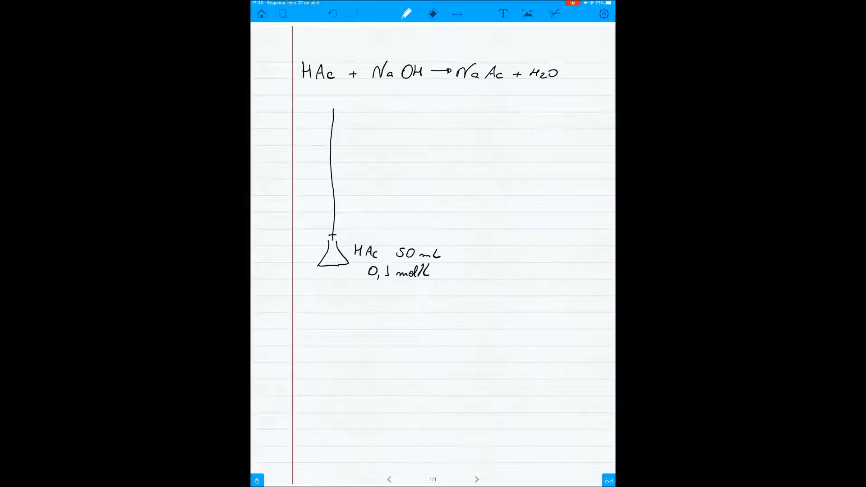
- Label the burette NaOH 0,1 mol/L in red ink
{"action": "left_click", "coordinate": [407, 13]}
{"action": "left_click", "coordinate": [407, 70]}
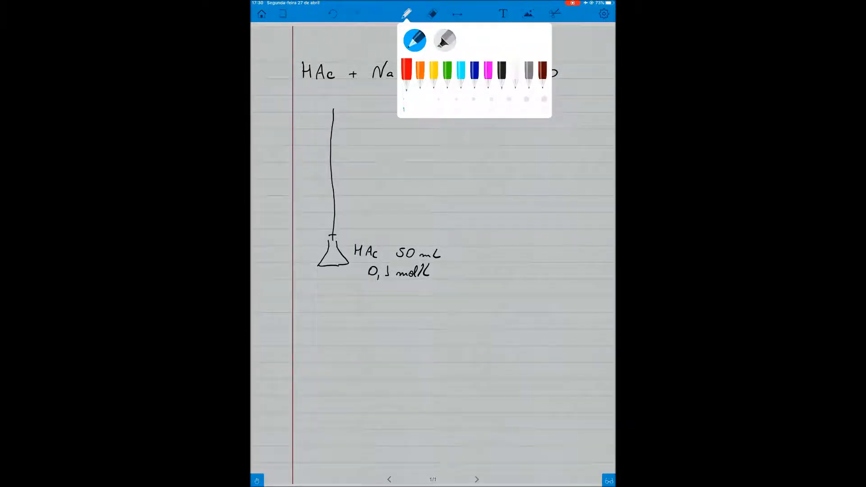
{"action": "mouse_move", "coordinate": [352, 144]}
{"action": "left_mouse_down"}
{"action": "mouse_move", "coordinate": [361, 130]}
{"action": "mouse_move", "coordinate": [367, 143]}
{"action": "left_mouse_up"}
{"action": "mouse_move", "coordinate": [377, 131]}
{"action": "left_mouse_down"}
{"action": "mouse_move", "coordinate": [372, 143]}
{"action": "mouse_move", "coordinate": [379, 134]}
{"action": "mouse_move", "coordinate": [381, 144]}
{"action": "left_mouse_up"}
{"action": "left_click_drag", "start_coordinate": [382, 139], "coordinate": [388, 138]}
{"action": "left_click_drag", "start_coordinate": [387, 134], "coordinate": [381, 143]}
{"action": "left_click", "coordinate": [433, 13]}
{"action": "left_click", "coordinate": [407, 13]}
{"action": "left_click_drag", "start_coordinate": [382, 139], "coordinate": [387, 138]}
{"action": "mouse_move", "coordinate": [386, 133]}
{"action": "left_mouse_down"}
{"action": "mouse_move", "coordinate": [387, 144]}
{"action": "mouse_move", "coordinate": [369, 152]}
{"action": "mouse_move", "coordinate": [374, 163]}
{"action": "left_mouse_up"}
{"action": "mouse_move", "coordinate": [379, 152]}
{"action": "left_mouse_down"}
{"action": "mouse_move", "coordinate": [380, 161]}
{"action": "mouse_move", "coordinate": [403, 148]}
{"action": "left_mouse_up"}
{"action": "mouse_move", "coordinate": [411, 147]}
{"action": "left_mouse_down"}
{"action": "mouse_move", "coordinate": [407, 161]}
{"action": "mouse_move", "coordinate": [417, 160]}
{"action": "left_mouse_up"}
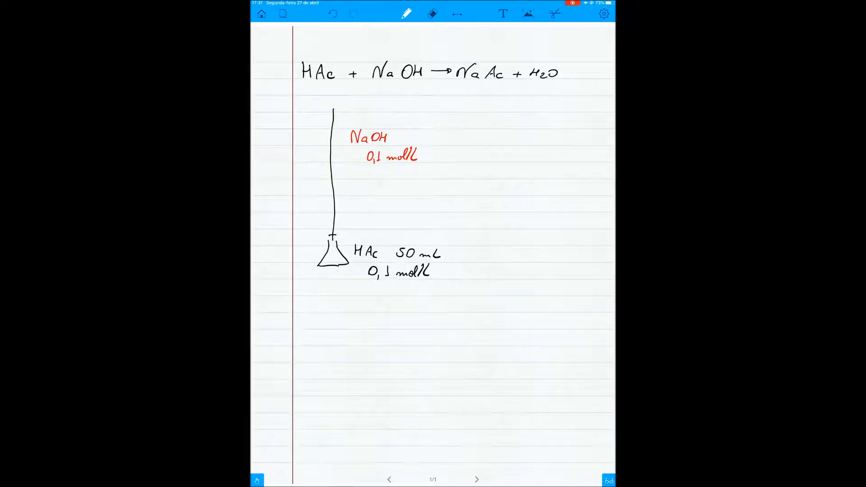
- Draw red graph axes below the flask, labelled pH vertically and V (NaOH, mL) horizontally
{"action": "mouse_move", "coordinate": [322, 311]}
{"action": "left_mouse_down"}
{"action": "mouse_move", "coordinate": [321, 443]}
{"action": "mouse_move", "coordinate": [522, 445]}
{"action": "mouse_move", "coordinate": [540, 462]}
{"action": "mouse_move", "coordinate": [560, 450]}
{"action": "mouse_move", "coordinate": [563, 461]}
{"action": "mouse_move", "coordinate": [568, 453]}
{"action": "mouse_move", "coordinate": [606, 463]}
{"action": "left_mouse_up"}
{"action": "mouse_move", "coordinate": [318, 313]}
{"action": "left_mouse_down"}
{"action": "mouse_move", "coordinate": [326, 313]}
{"action": "mouse_move", "coordinate": [308, 298]}
{"action": "mouse_move", "coordinate": [319, 298]}
{"action": "left_mouse_up"}
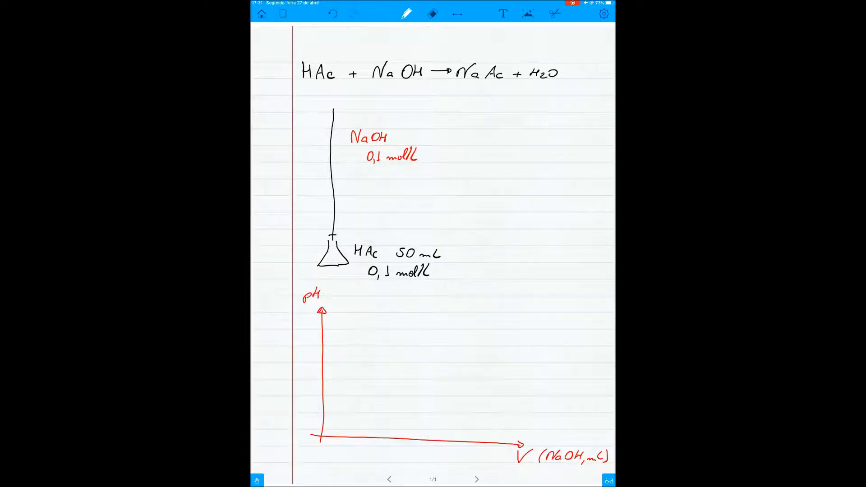
- Mark 0 and VEq on the volume axis in dark blue and sketch the S-shaped titration curve
{"action": "left_click", "coordinate": [406, 13]}
{"action": "left_click", "coordinate": [474, 70]}
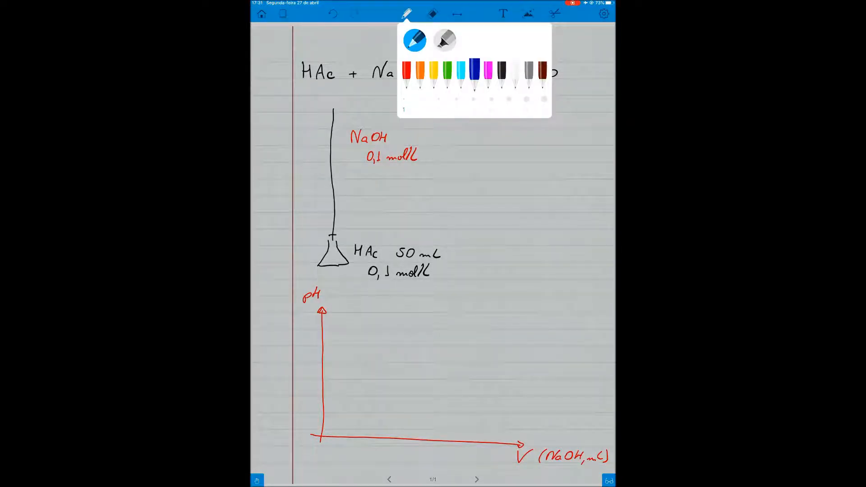
{"action": "left_click", "coordinate": [322, 447]}
{"action": "left_click_drag", "start_coordinate": [323, 445], "coordinate": [322, 445]}
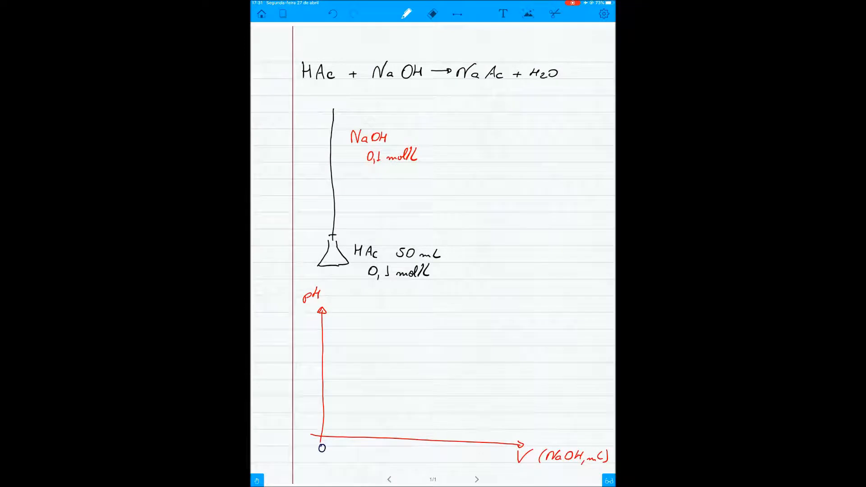
{"action": "left_click_drag", "start_coordinate": [417, 438], "coordinate": [424, 464]}
{"action": "mouse_move", "coordinate": [327, 423]}
{"action": "left_mouse_down"}
{"action": "mouse_move", "coordinate": [382, 421]}
{"action": "mouse_move", "coordinate": [418, 361]}
{"action": "mouse_move", "coordinate": [443, 348]}
{"action": "mouse_move", "coordinate": [501, 352]}
{"action": "left_mouse_up"}
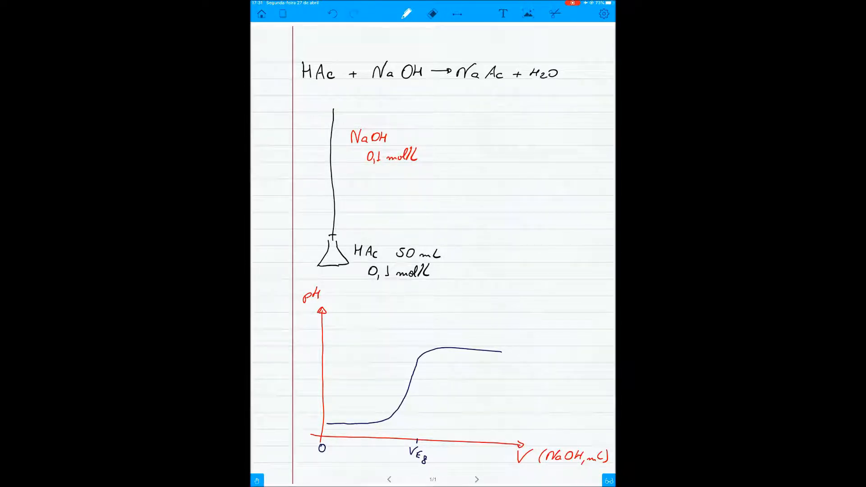
- Annotate the curve in green by circling its starting point and labelling the regions Tampão, P.E. and Excesso de NaOH
{"action": "left_click", "coordinate": [407, 14]}
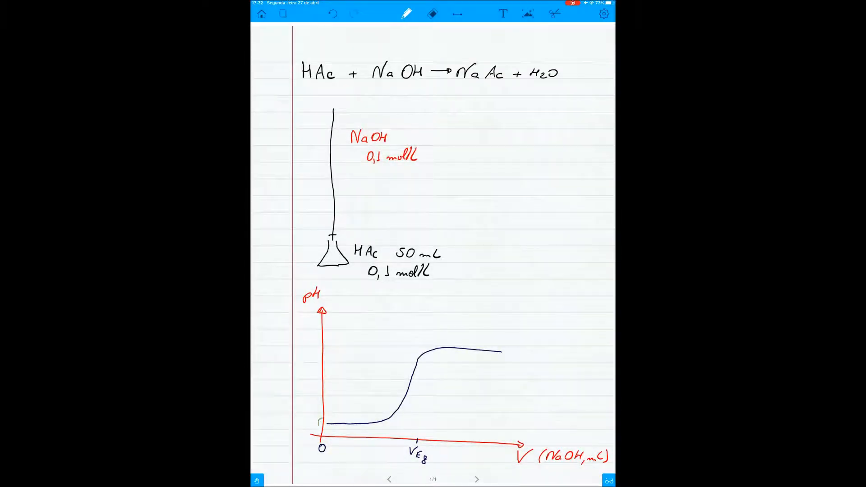
{"action": "left_click_drag", "start_coordinate": [321, 419], "coordinate": [320, 426]}
{"action": "left_click_drag", "start_coordinate": [352, 408], "coordinate": [351, 418]}
{"action": "left_click_drag", "start_coordinate": [347, 411], "coordinate": [369, 415]}
{"action": "left_click", "coordinate": [377, 411]}
{"action": "left_click_drag", "start_coordinate": [412, 388], "coordinate": [414, 390]}
{"action": "left_click_drag", "start_coordinate": [417, 389], "coordinate": [417, 393]}
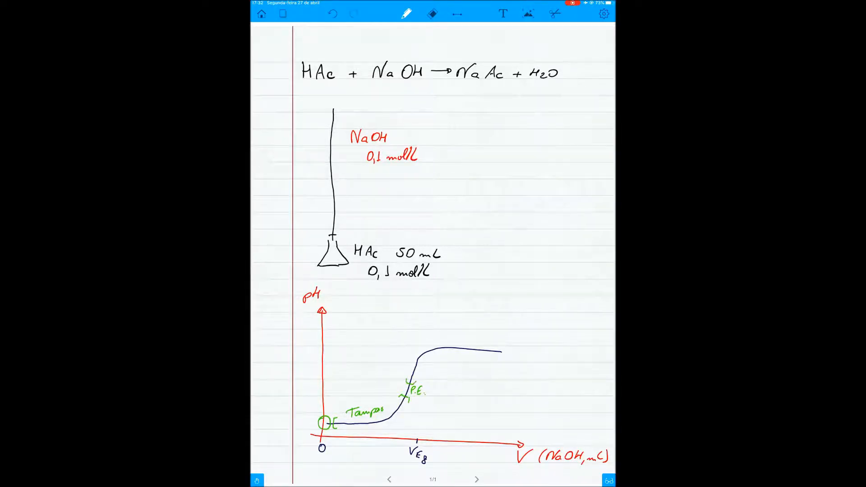
{"action": "mouse_move", "coordinate": [442, 350]}
{"action": "left_mouse_down"}
{"action": "mouse_move", "coordinate": [434, 358]}
{"action": "mouse_move", "coordinate": [441, 365]}
{"action": "mouse_move", "coordinate": [501, 363]}
{"action": "left_mouse_up"}
{"action": "left_click_drag", "start_coordinate": [504, 360], "coordinate": [514, 363]}
{"action": "left_click_drag", "start_coordinate": [520, 354], "coordinate": [519, 363]}
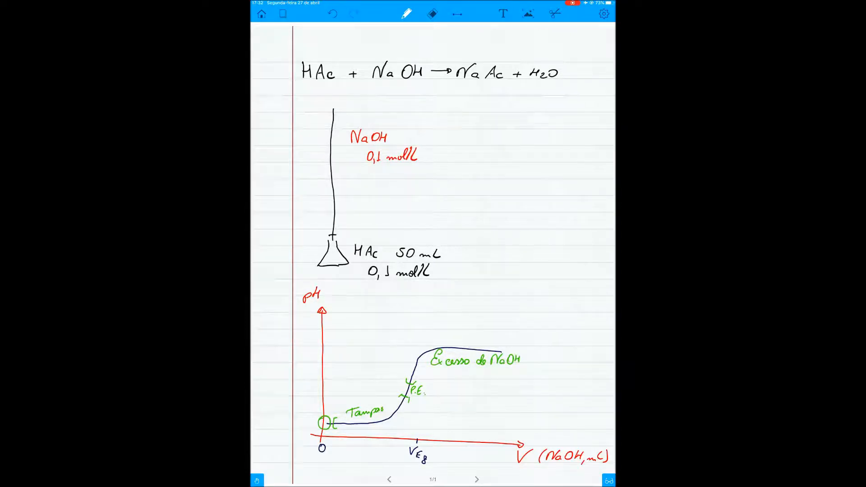
- Add a magenta mark beside each of the four regions of the titration curve
{"action": "left_click", "coordinate": [407, 14]}
{"action": "left_click", "coordinate": [489, 70]}
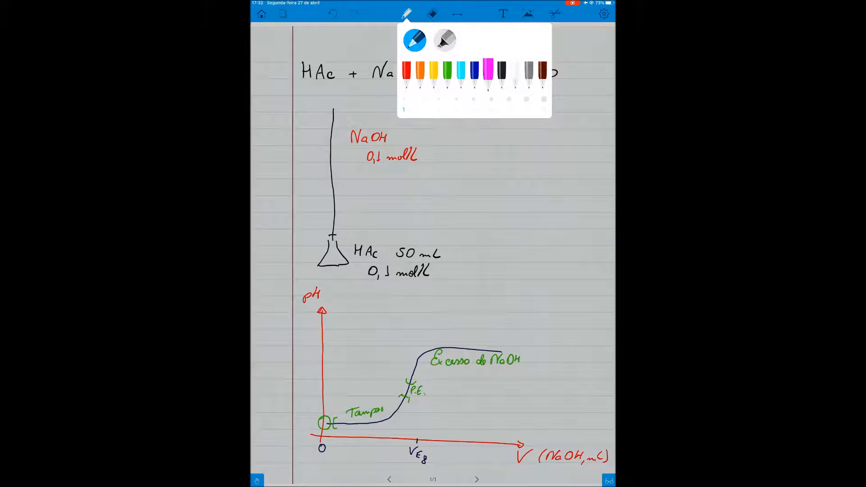
{"action": "left_click", "coordinate": [307, 417]}
{"action": "left_click_drag", "start_coordinate": [304, 411], "coordinate": [303, 423]}
{"action": "left_click_drag", "start_coordinate": [304, 412], "coordinate": [310, 422]}
{"action": "left_click", "coordinate": [312, 416]}
{"action": "left_click", "coordinate": [311, 421]}
{"action": "left_click_drag", "start_coordinate": [362, 391], "coordinate": [362, 401]}
{"action": "left_click_drag", "start_coordinate": [363, 391], "coordinate": [369, 401]}
{"action": "left_click_drag", "start_coordinate": [431, 388], "coordinate": [430, 395]}
{"action": "left_click_drag", "start_coordinate": [431, 387], "coordinate": [438, 399]}
{"action": "left_click_drag", "start_coordinate": [490, 370], "coordinate": [490, 378]}
{"action": "left_click_drag", "start_coordinate": [490, 369], "coordinate": [498, 377]}
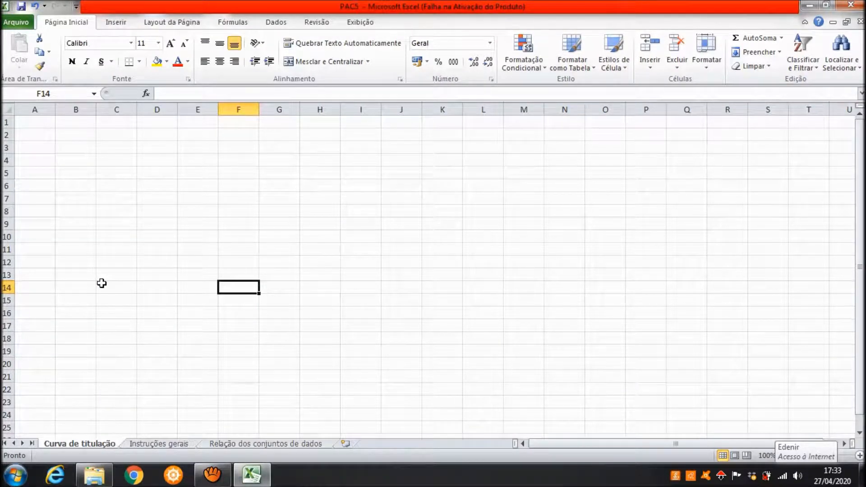
- In Excel, enter the heading Titulante in cell A1 of the Curva de titulação sheet
{"action": "key", "text": "Up"}
{"action": "key", "text": "Up"}
{"action": "key", "text": "Up"}
{"action": "key", "text": "Up"}
{"action": "key", "text": "Up"}
{"action": "key", "text": "Up"}
{"action": "key", "text": "Up"}
{"action": "key", "text": "Up"}
{"action": "key", "text": "Up"}
{"action": "key", "text": "Up"}
{"action": "key", "text": "Up"}
{"action": "key", "text": "Up"}
{"action": "key", "text": "Up"}
{"action": "key", "text": "Left"}
{"action": "key", "text": "Left"}
{"action": "key", "text": "Left"}
{"action": "key", "text": "Left"}
{"action": "key", "text": "Left"}
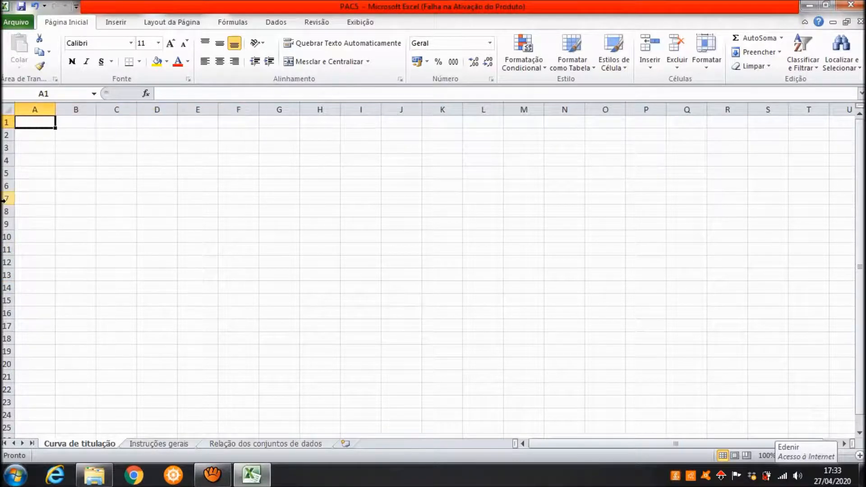
{"action": "type", "text": "Tit"}
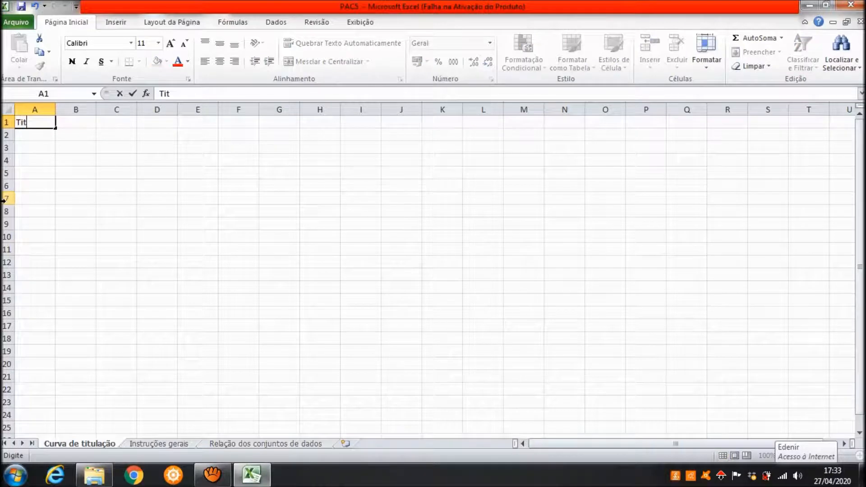
{"action": "type", "text": "ulante"}
{"action": "key", "text": "Return"}
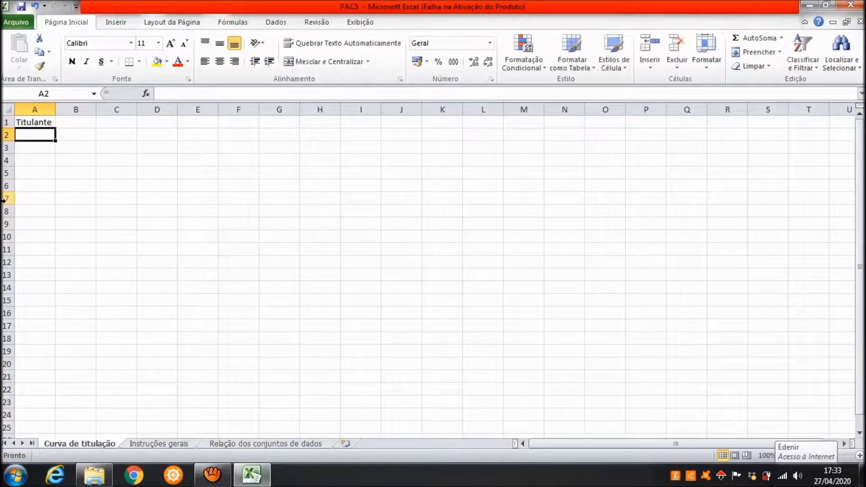
- Fill row 2 with the titrant data: NaOH in A2, 0,1 in B2 and mol/L in C2
{"action": "type", "text": "NaOH"}
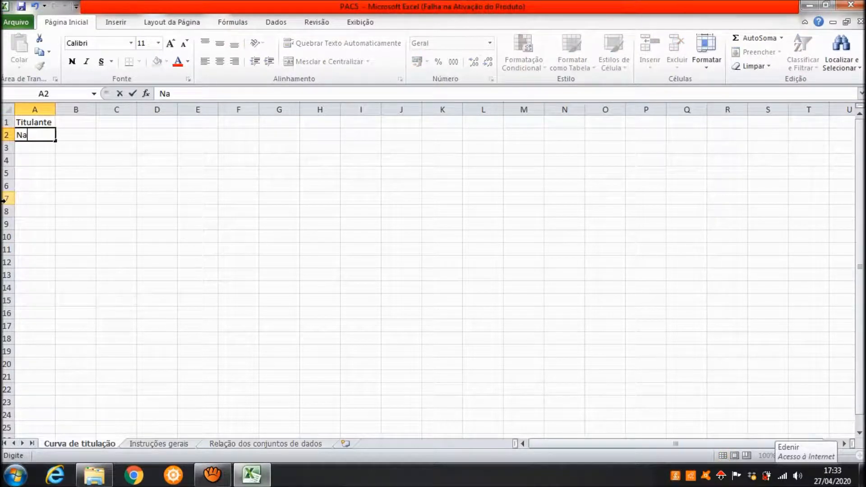
{"action": "key", "text": "BackSpace"}
{"action": "type", "text": "H"}
{"action": "key", "text": "Tab"}
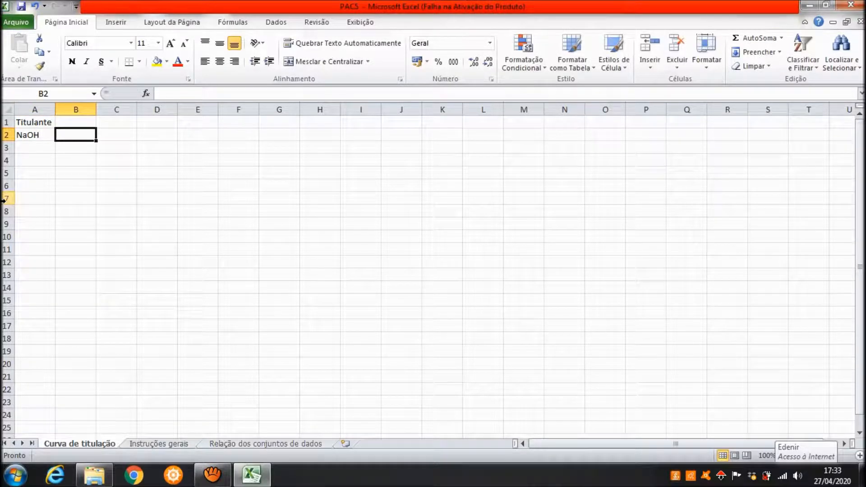
{"action": "type", "text": "0,1"}
{"action": "key", "text": "Tab"}
{"action": "type", "text": "mol/L"}
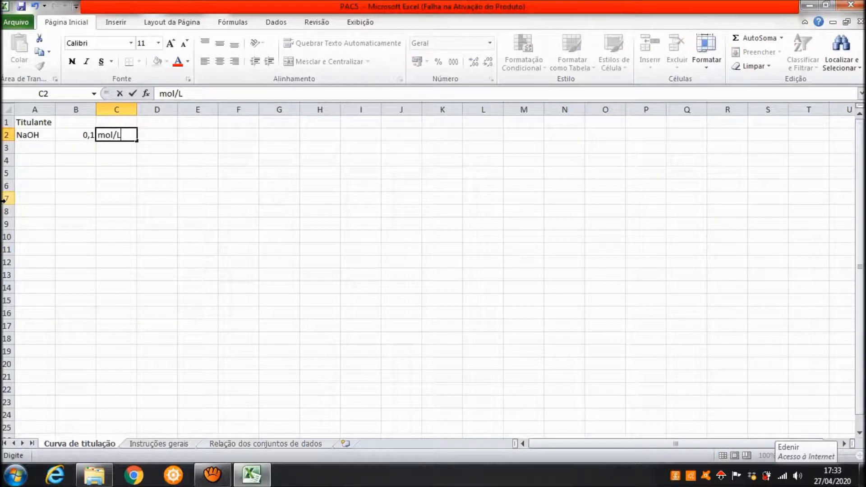
{"action": "key", "text": "Return"}
- Enter the heading Titulado in cell A4 and HAc in cell A5, correcting the capitalization of HAc
{"action": "key", "text": "Return"}
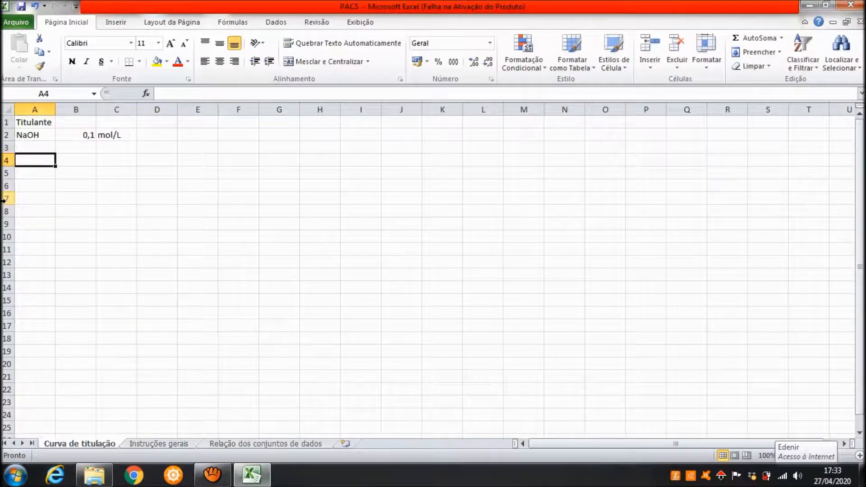
{"action": "type", "text": "Titulado"}
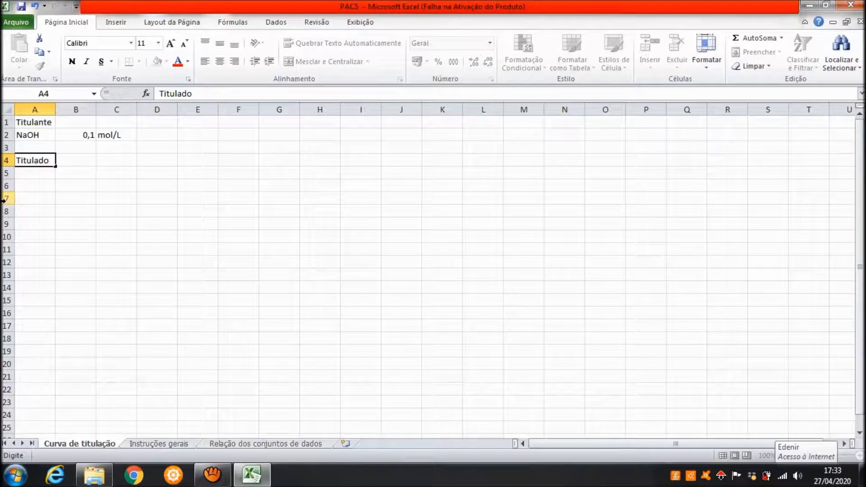
{"action": "key", "text": "Return"}
{"action": "type", "text": "H"}
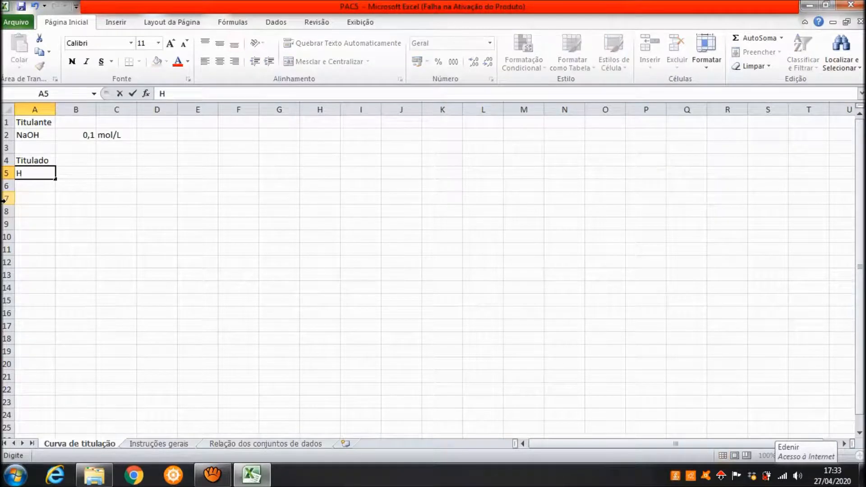
{"action": "type", "text": "Ac"}
{"action": "key", "text": "BackSpace"}
{"action": "key", "text": "BackSpace"}
{"action": "type", "text": "ac"}
{"action": "key", "text": "ctrl+Return"}
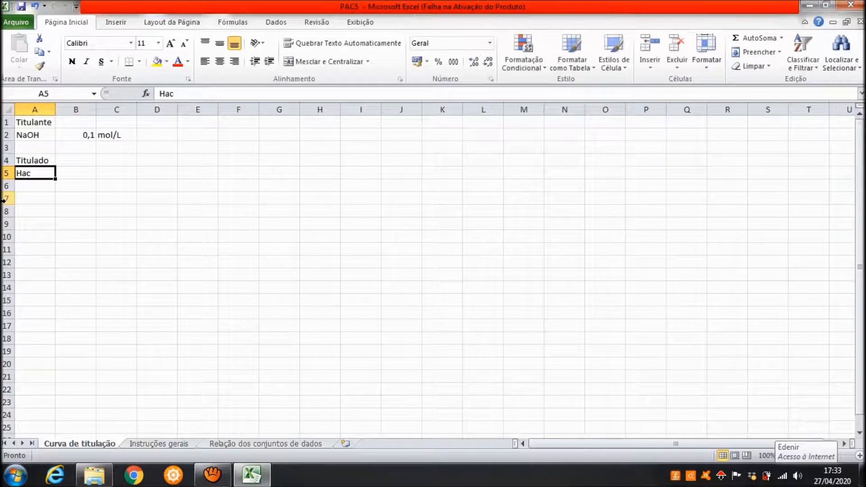
{"action": "left_click", "coordinate": [171, 93]}
{"action": "key", "text": "BackSpace"}
{"action": "key", "text": "BackSpace"}
{"action": "type", "text": "Ac"}
{"action": "key", "text": "Return"}
- Enter the HAc concentration as 0,1 in cell B5 with the unit mol/L in C5
{"action": "key", "text": "Up"}
{"action": "key", "text": "Right"}
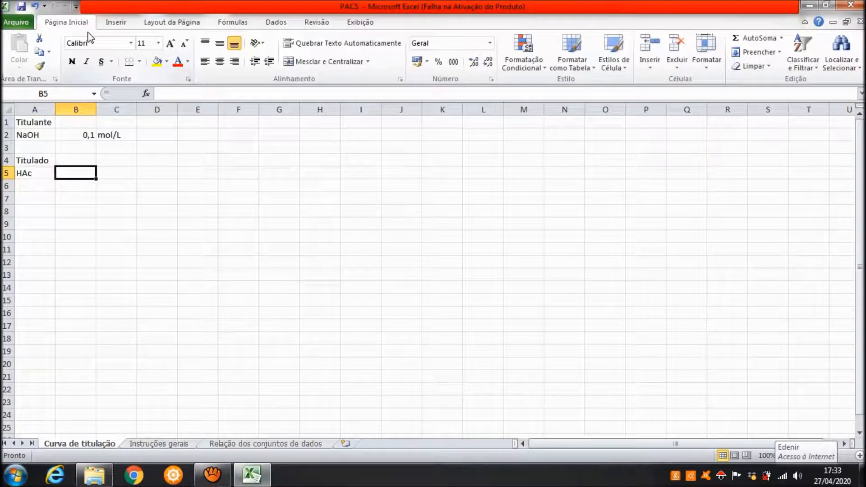
{"action": "type", "text": "0,1"}
{"action": "key", "text": "Right"}
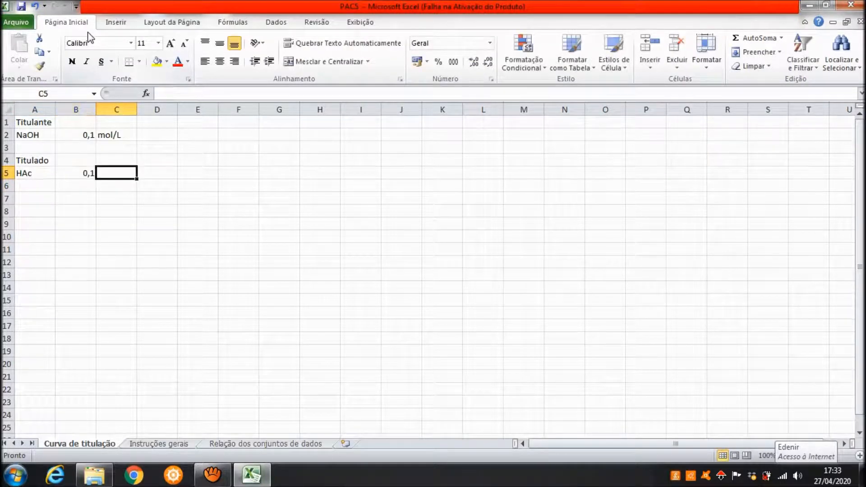
{"action": "type", "text": "mol/L"}
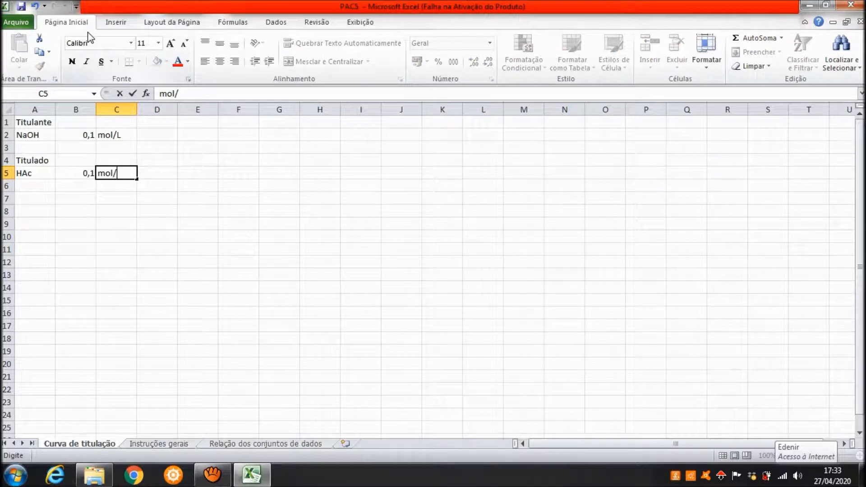
{"action": "key", "text": "Return"}
- Fill row 6 with Volume in A6, 50 in B6 and mL in C6
{"action": "key", "text": "Left"}
{"action": "key", "text": "Left"}
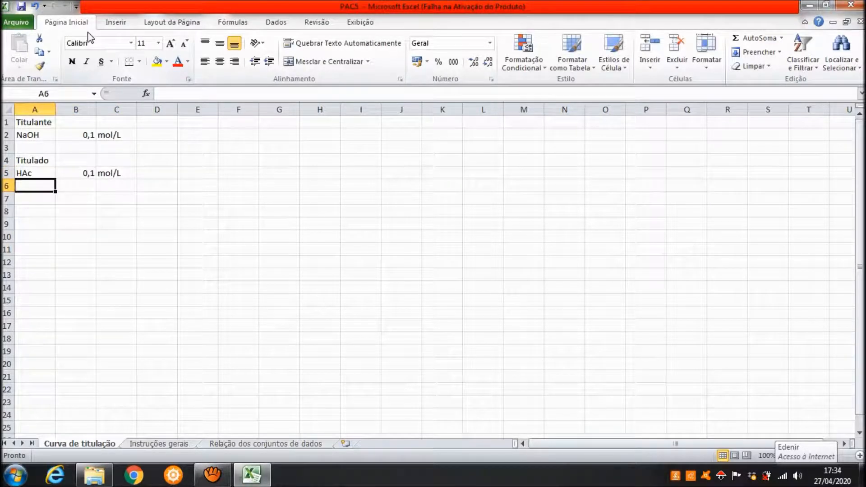
{"action": "type", "text": "V"}
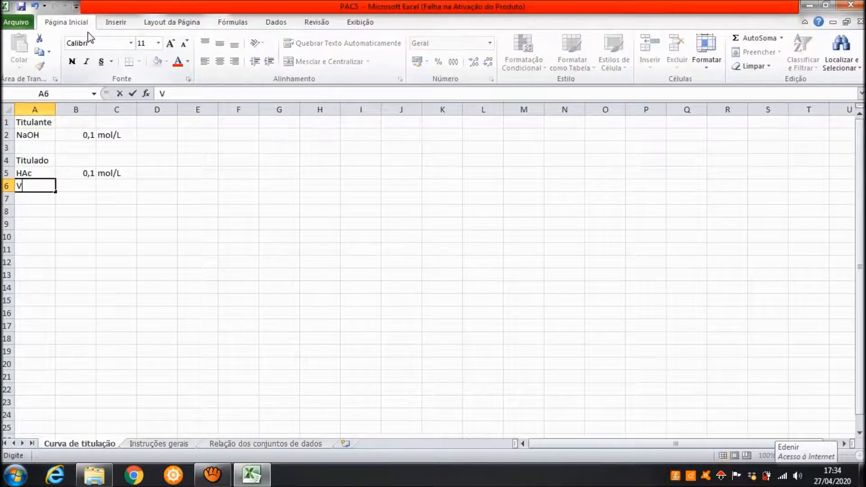
{"action": "type", "text": "olume"}
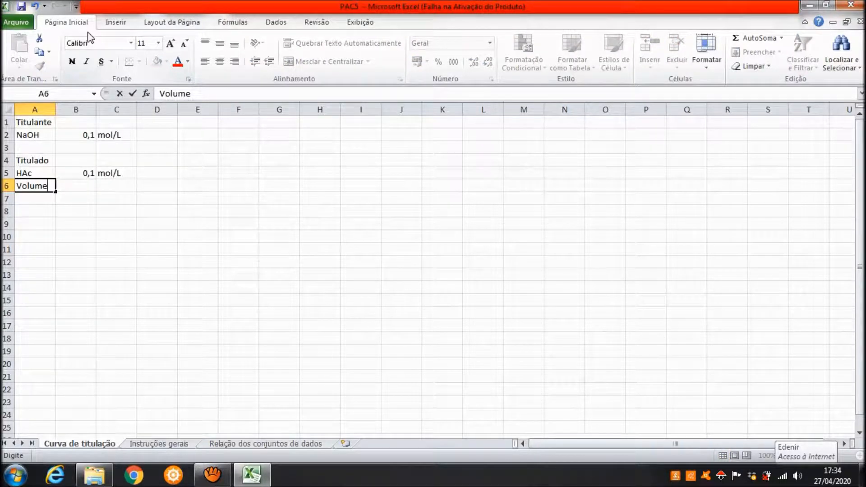
{"action": "key", "text": "Tab"}
{"action": "type", "text": "50"}
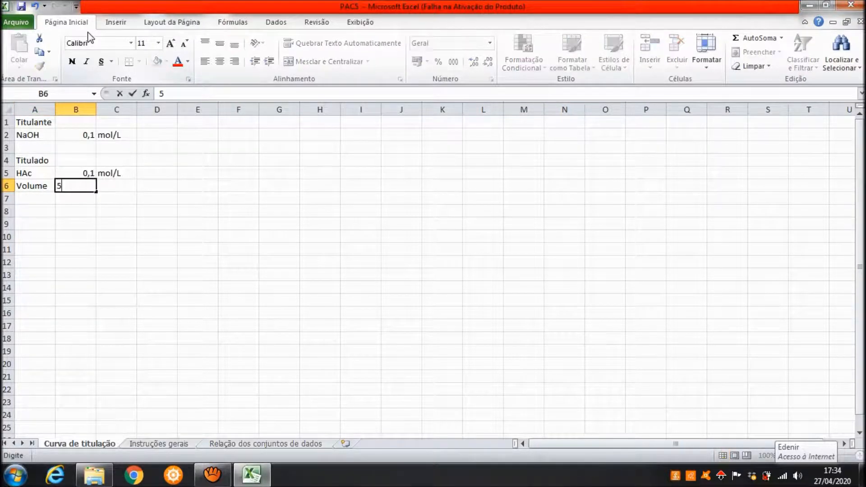
{"action": "key", "text": "Tab"}
{"action": "type", "text": "mL"}
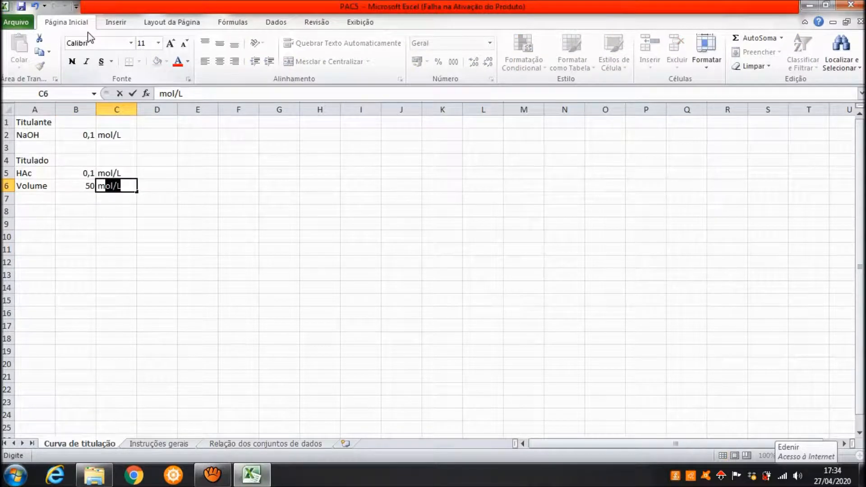
{"action": "key", "text": "Return"}
- Fill row 7 with the label Ka in A7 and the acid constant 1,75e-05 in B7
{"action": "key", "text": "Left"}
{"action": "key", "text": "Left"}
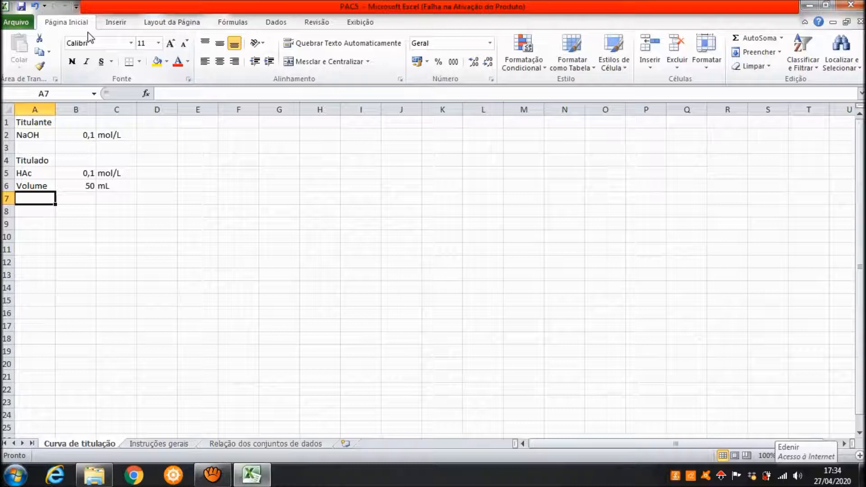
{"action": "type", "text": "Ka"}
{"action": "key", "text": "Tab"}
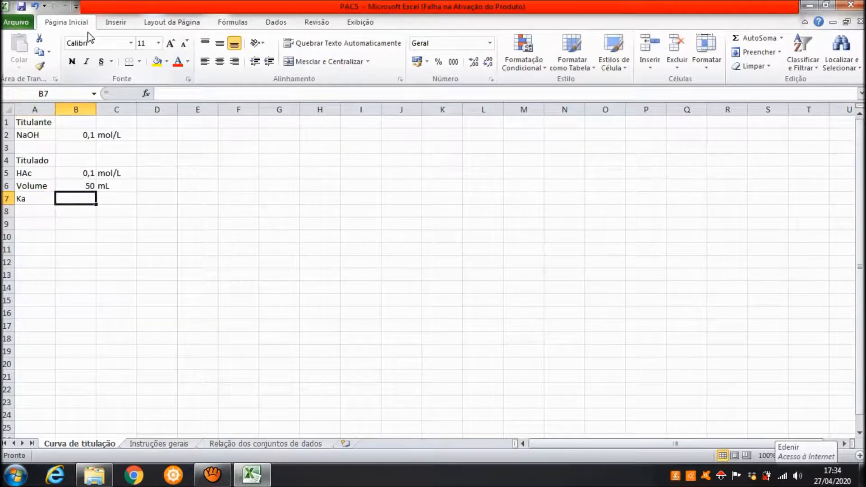
{"action": "type", "text": "1,7"}
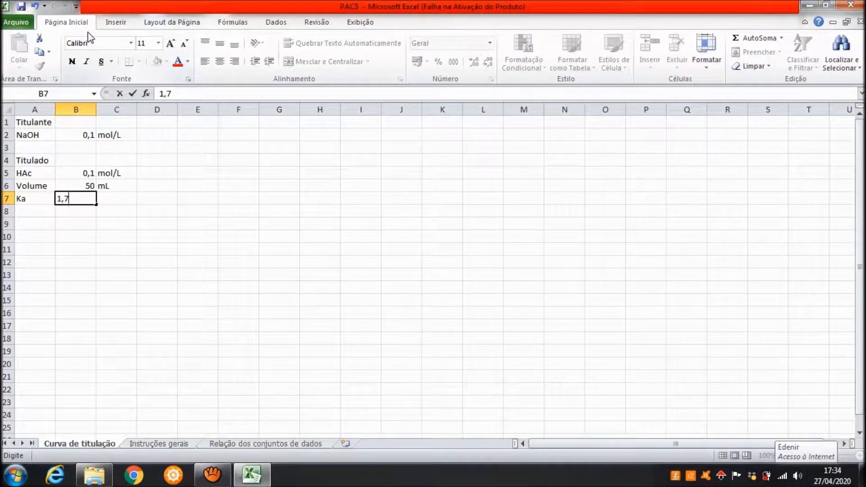
{"action": "type", "text": "5e-05"}
{"action": "key", "text": "Return"}
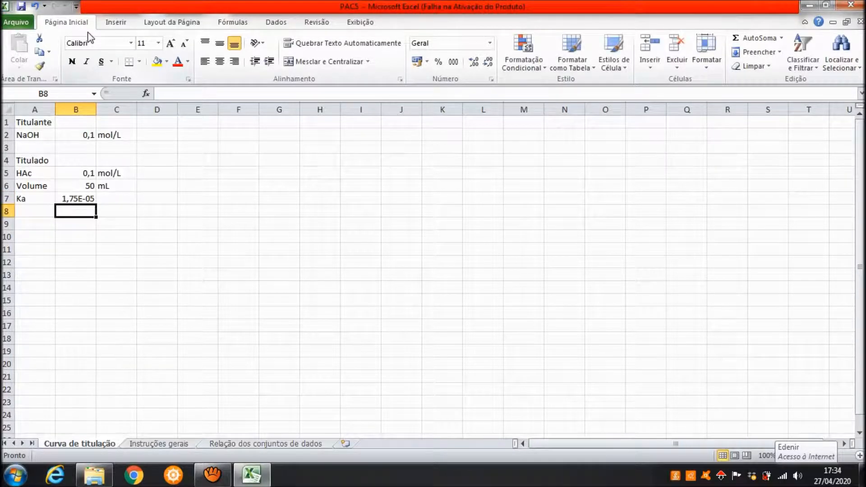
- Enter the label Kw in cell A9 and its value 1e-14 in B9
{"action": "key", "text": "Left"}
{"action": "key", "text": "Down"}
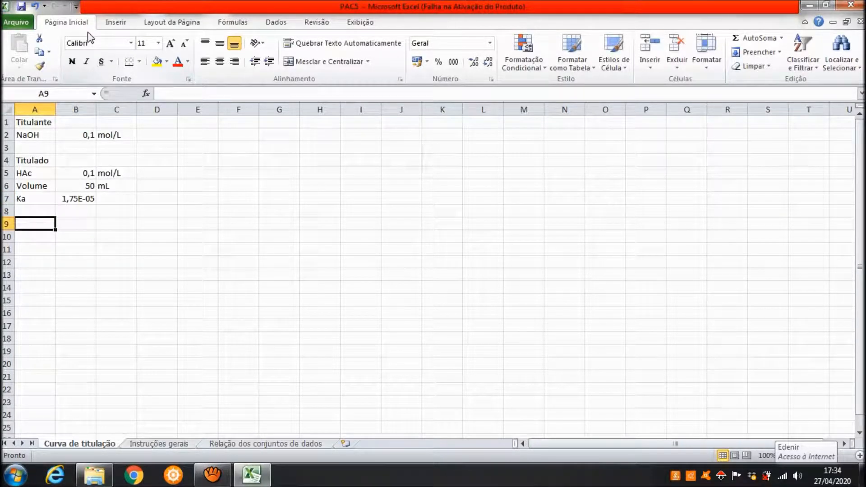
{"action": "type", "text": "Kw"}
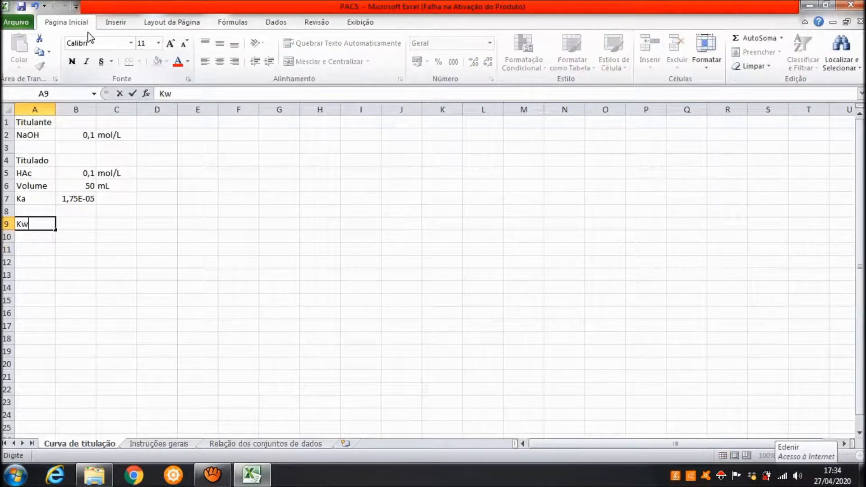
{"action": "key", "text": "Tab"}
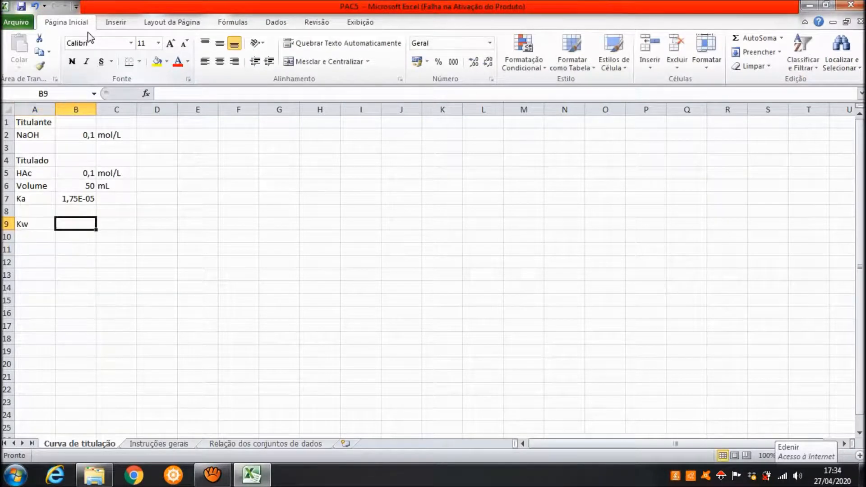
{"action": "type", "text": "1e-14"}
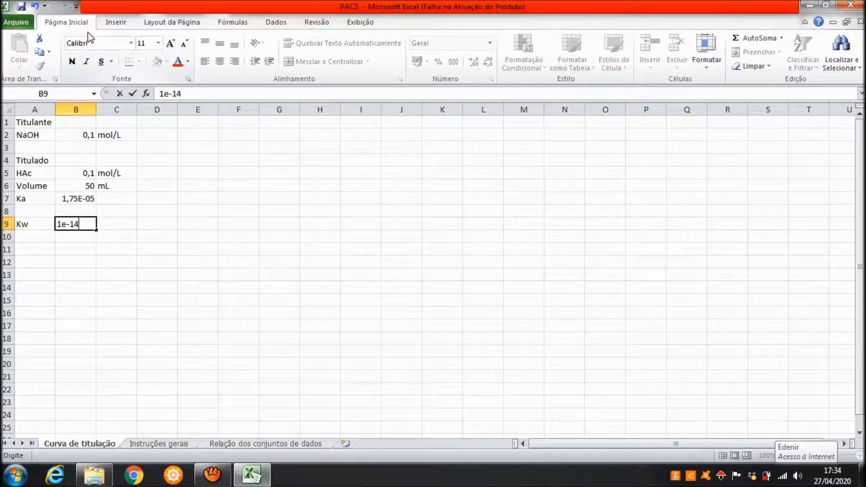
{"action": "key", "text": "Return"}
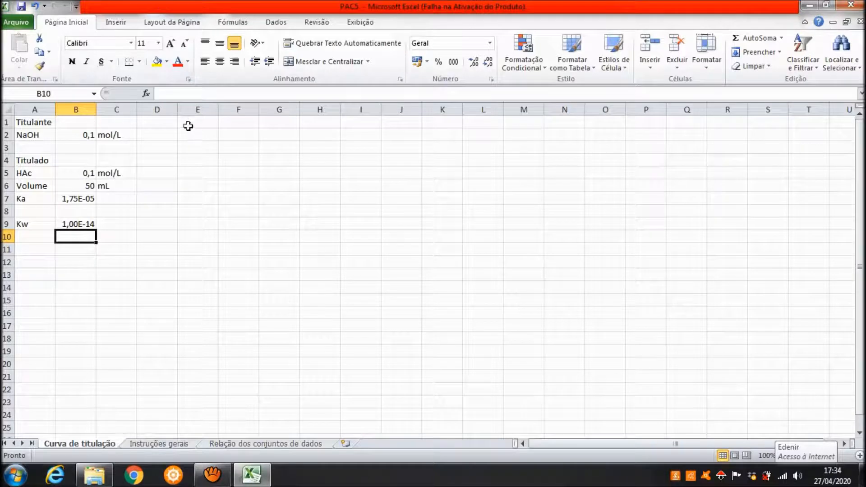
- Enter the column heading V titulante in cell F1 and the first volume, 0, in F2
{"action": "left_click", "coordinate": [221, 123]}
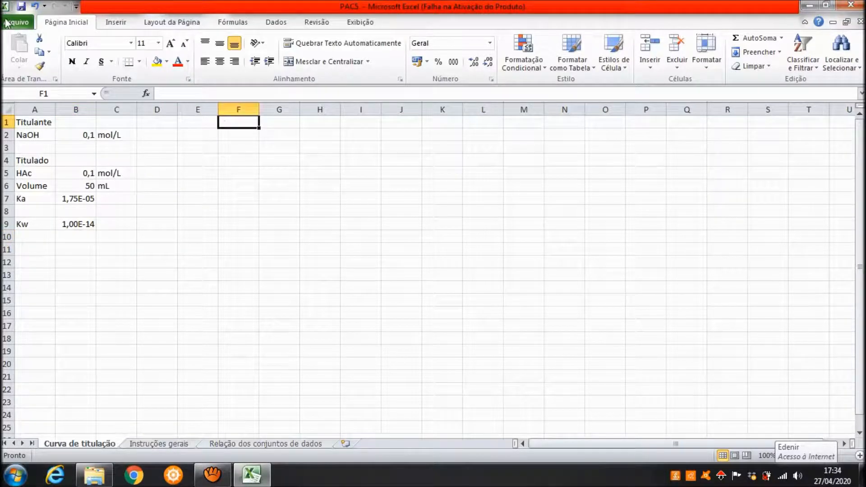
{"action": "type", "text": "V"}
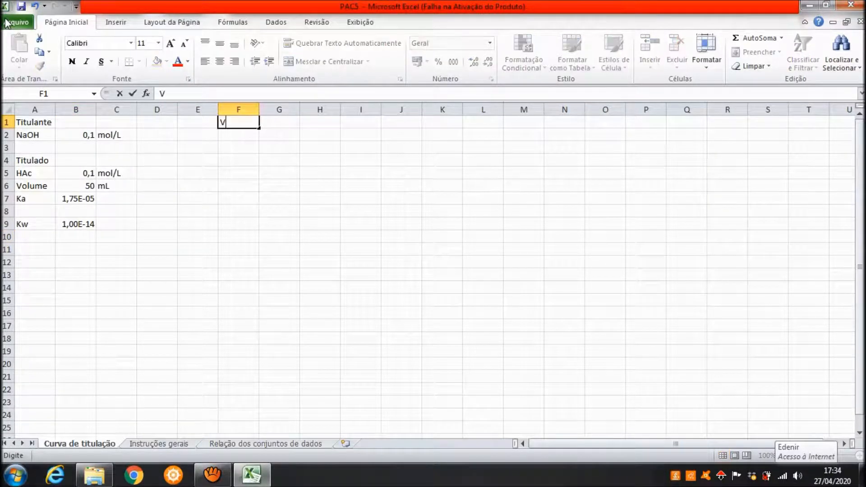
{"action": "type", "text": " titulante"}
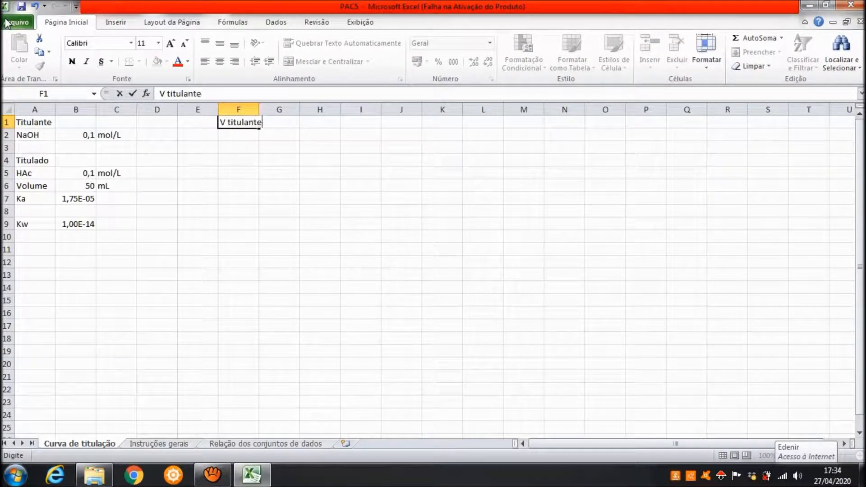
{"action": "key", "text": "Return"}
{"action": "key", "text": "Up"}
{"action": "key", "text": "Right"}
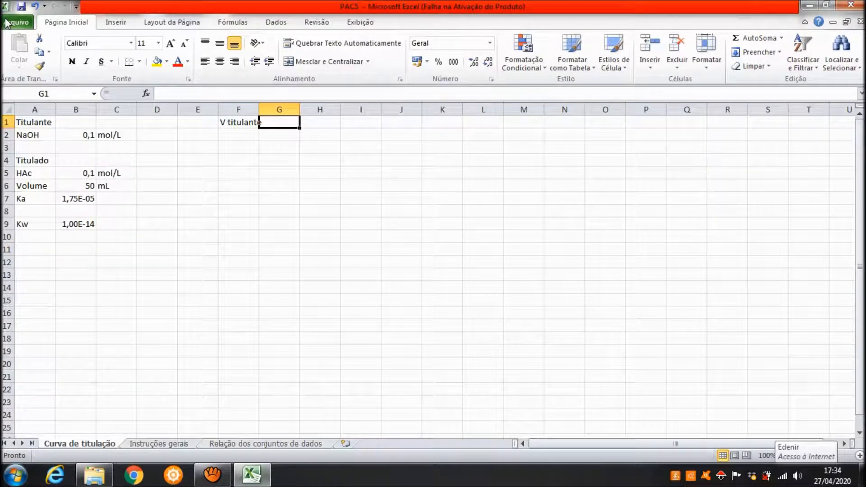
{"action": "key", "text": "Down"}
{"action": "key", "text": "Left"}
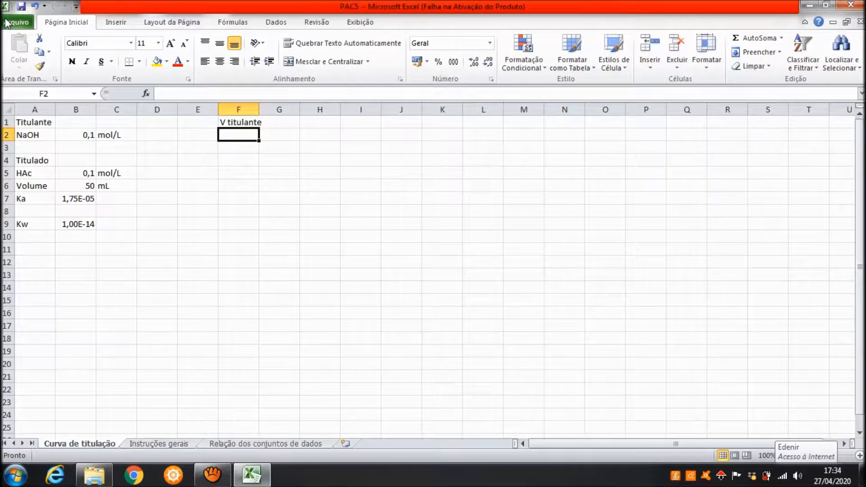
{"action": "type", "text": "0"}
{"action": "key", "text": "Return"}
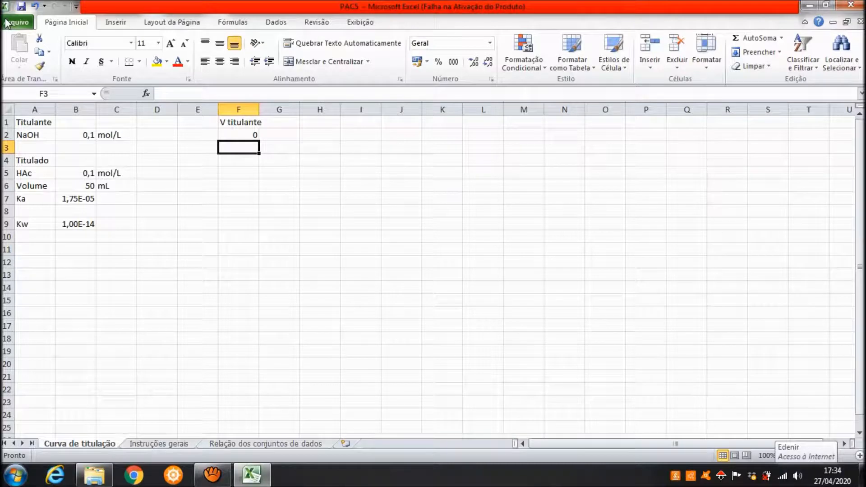
- Label cell A11 as Veq and write the relation CxV=CxV in cell C11
{"action": "left_click", "coordinate": [34, 248]}
{"action": "type", "text": "V"}
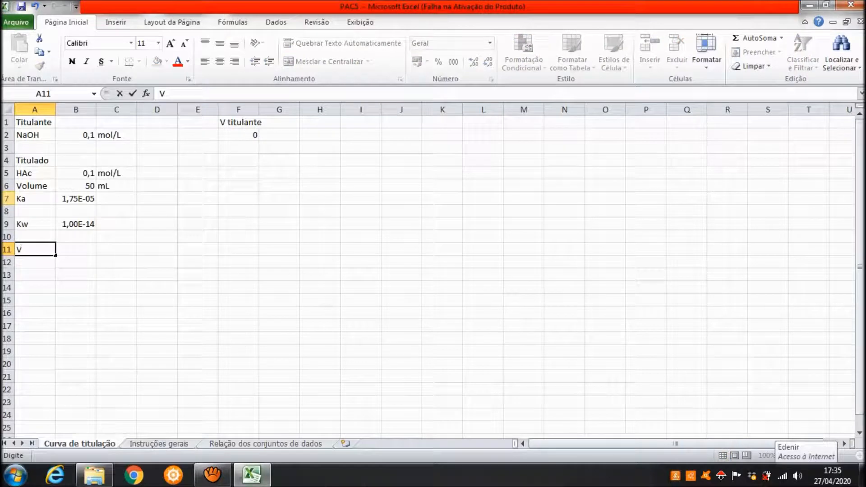
{"action": "type", "text": "eq"}
{"action": "key", "text": "Tab"}
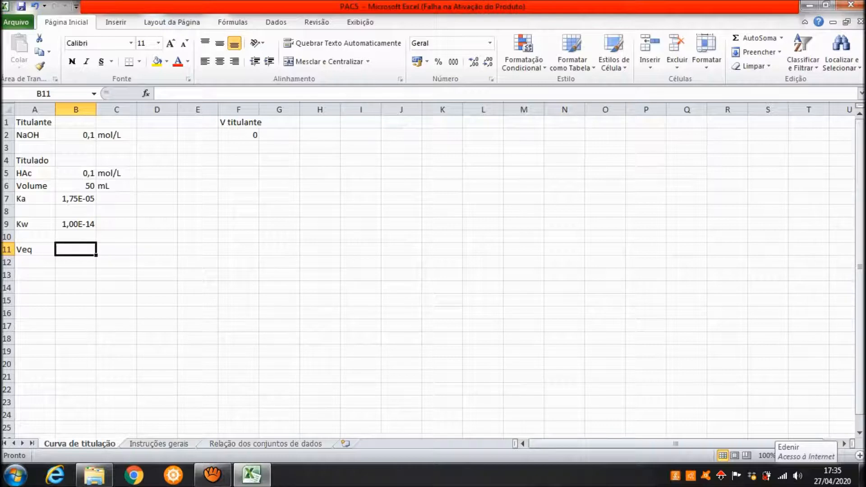
{"action": "left_click", "coordinate": [116, 250]}
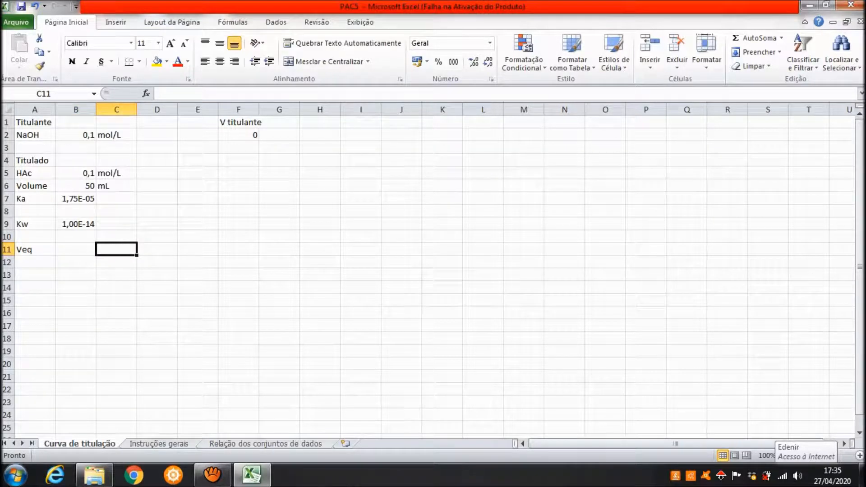
{"action": "type", "text": "Cx"}
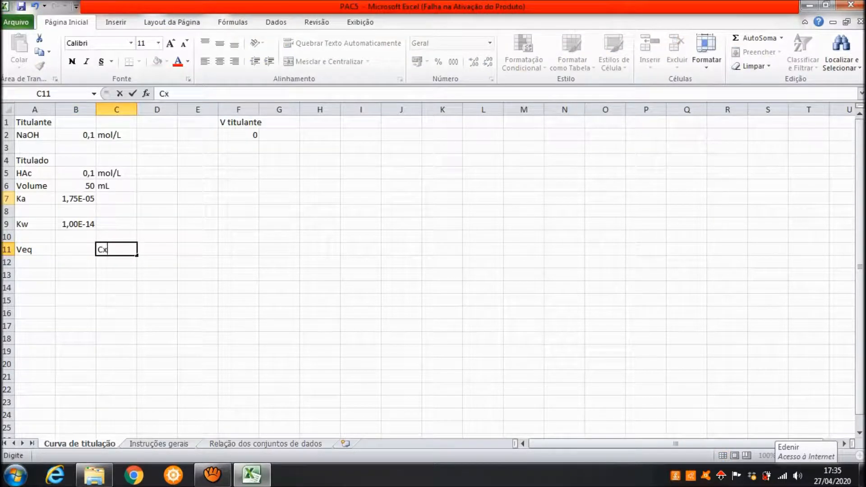
{"action": "type", "text": "V=CxV"}
{"action": "key", "text": "Return"}
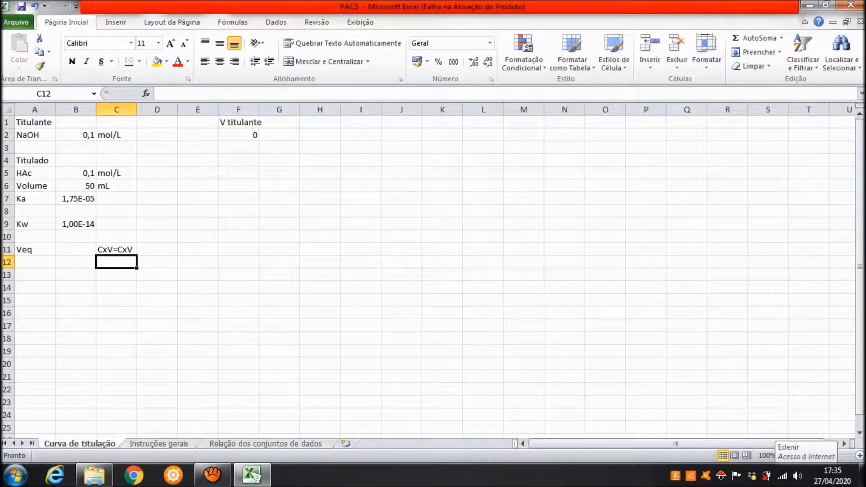
- Add subscript numbers to the relation in C11 so that it reads C1xV1=C2xV2
{"action": "key", "text": "Up"}
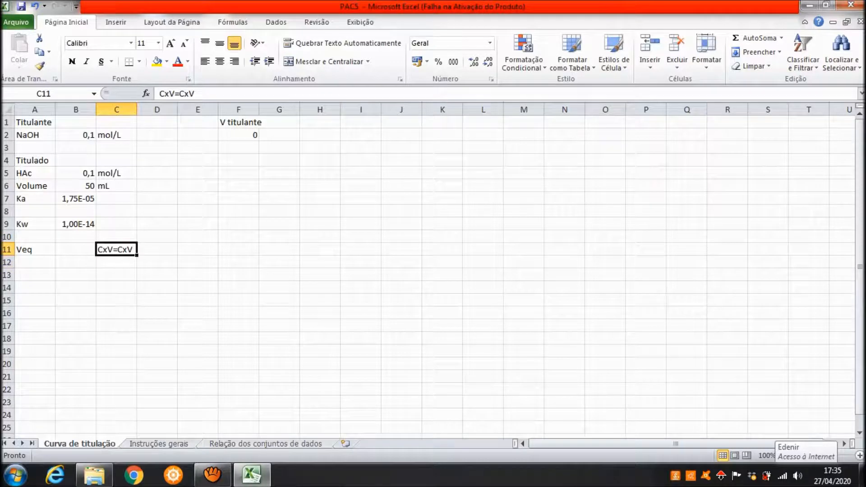
{"action": "left_click", "coordinate": [163, 93]}
{"action": "type", "text": "1"}
{"action": "key", "text": "Right"}
{"action": "key", "text": "Right"}
{"action": "type", "text": "1"}
{"action": "key", "text": "Right"}
{"action": "key", "text": "Right"}
{"action": "type", "text": "2xV2"}
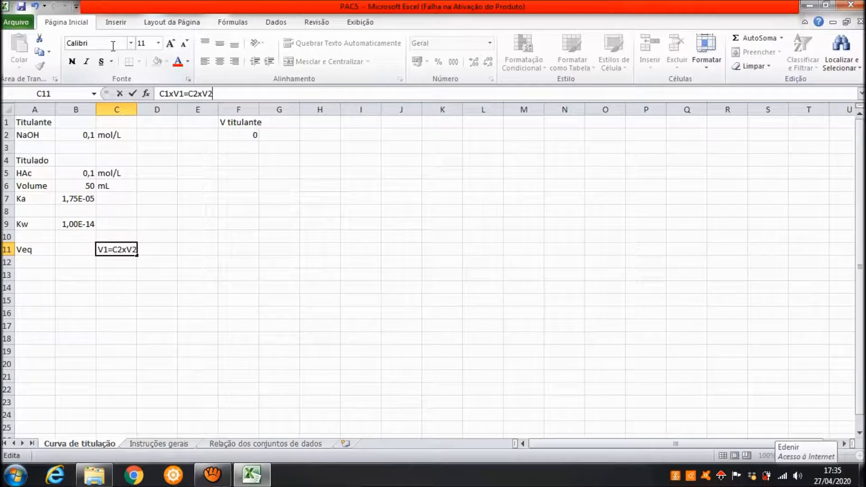
{"action": "key", "text": "Return"}
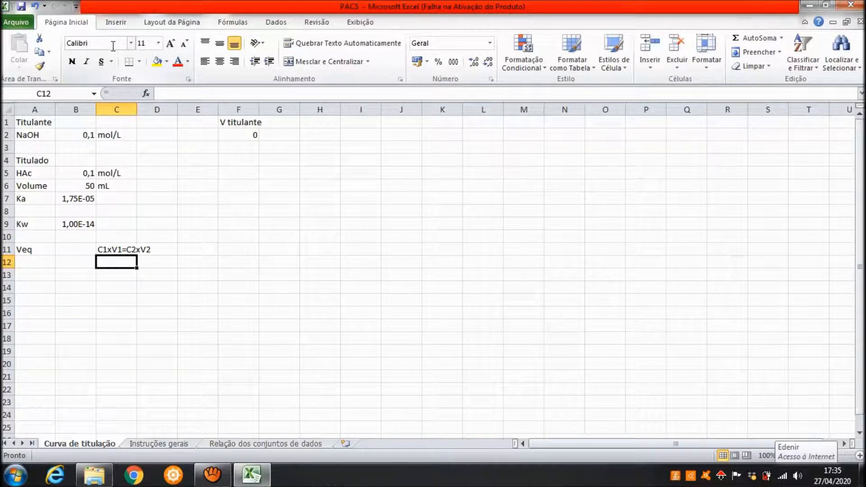
- Calculate the equivalence volume in cell B11 with the formula =B5*B6/B2
{"action": "key", "text": "Up"}
{"action": "key", "text": "Left"}
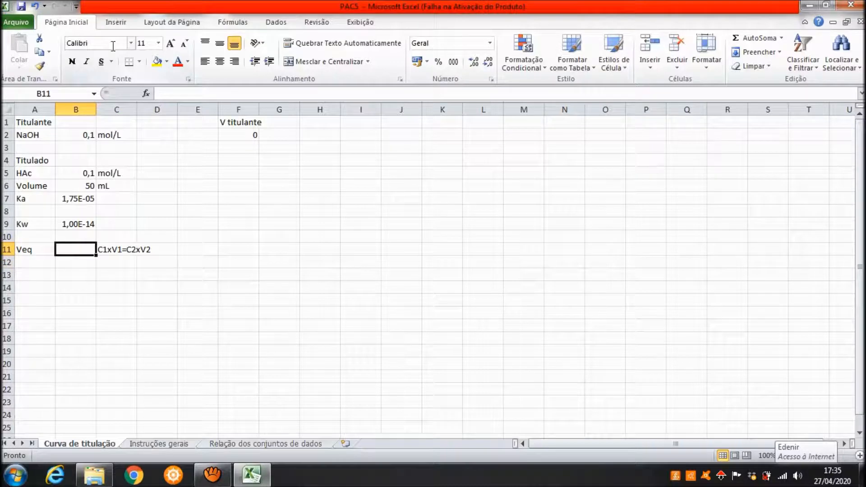
{"action": "type", "text": "="}
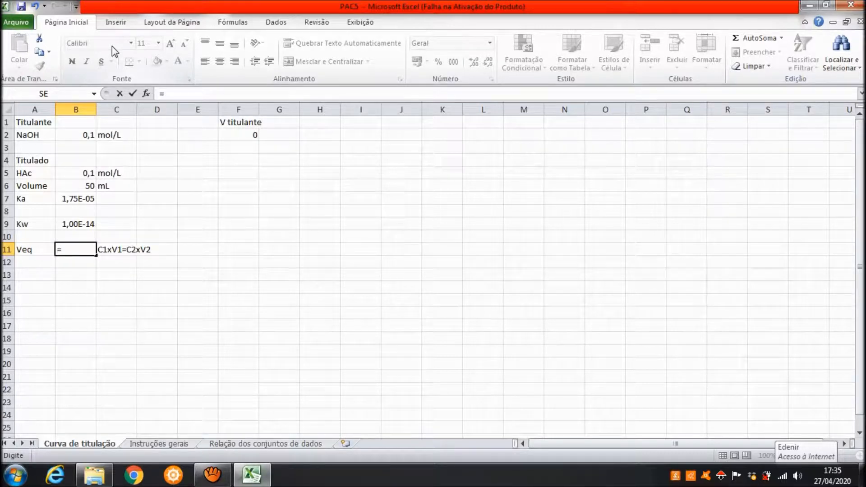
{"action": "left_click", "coordinate": [71, 176]}
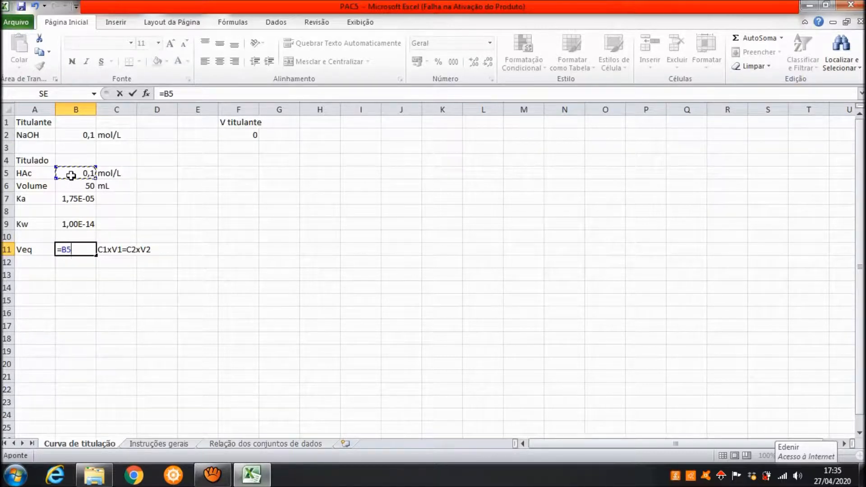
{"action": "type", "text": "*"}
{"action": "left_click", "coordinate": [83, 184]}
{"action": "type", "text": "/"}
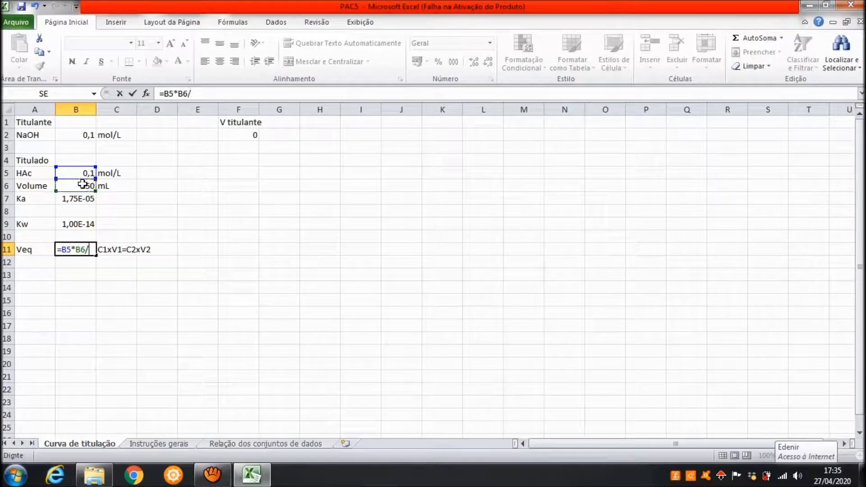
{"action": "left_click", "coordinate": [74, 137]}
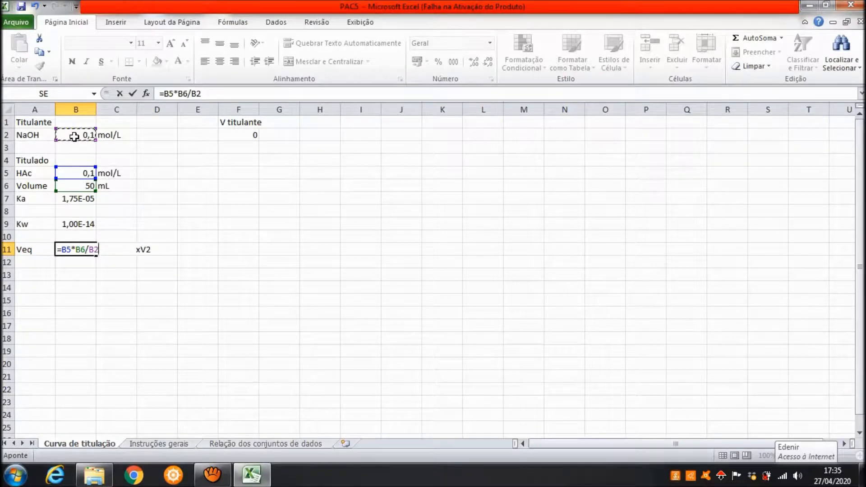
{"action": "key", "text": "Return"}
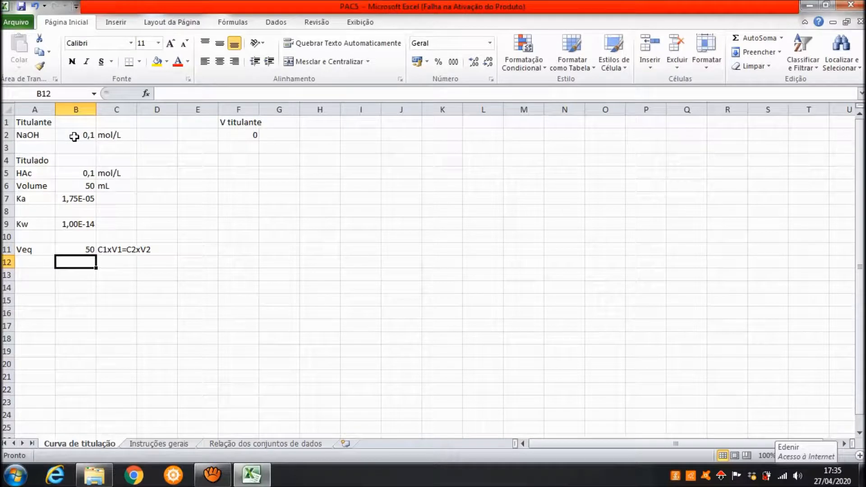
- Move the C1xV1=C2xV2 relation from C11 to B12 and enter the unit mL in C11
{"action": "left_click", "coordinate": [114, 251]}
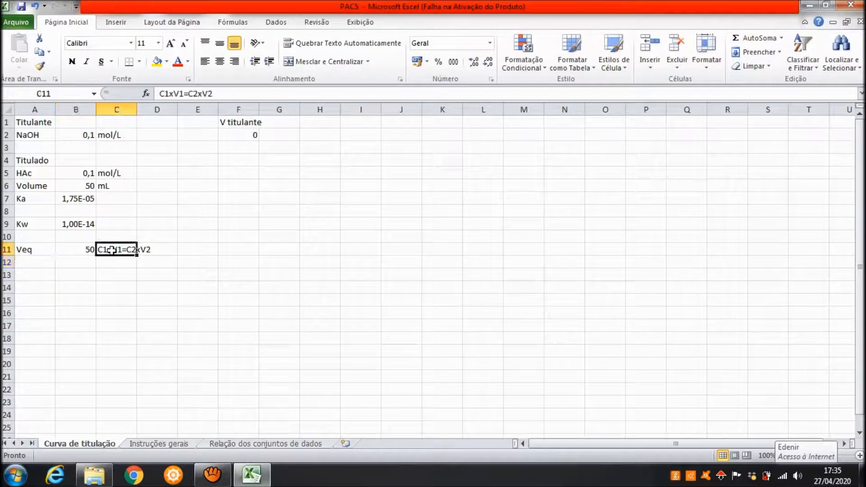
{"action": "left_click_drag", "start_coordinate": [119, 258], "coordinate": [79, 262]}
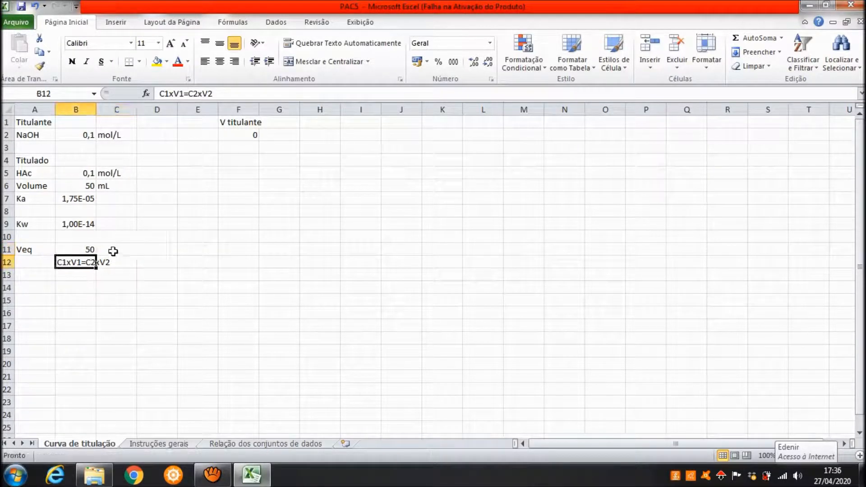
{"action": "left_click", "coordinate": [113, 252]}
{"action": "type", "text": "mL"}
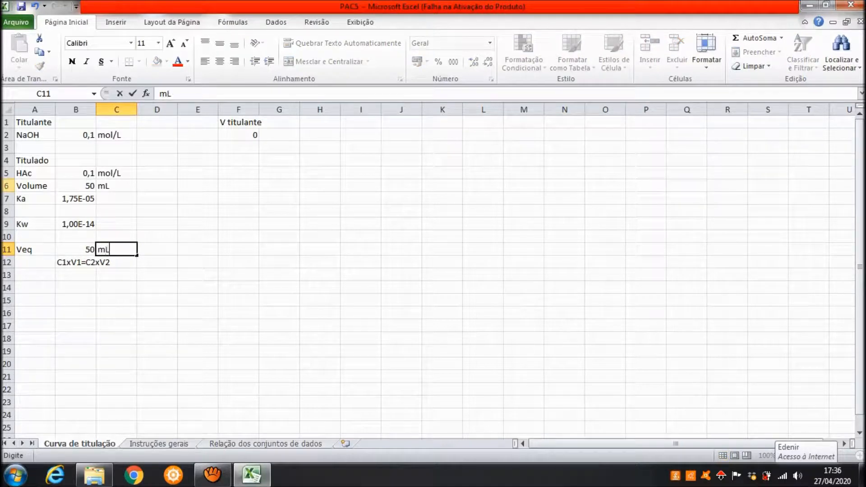
{"action": "key", "text": "Return"}
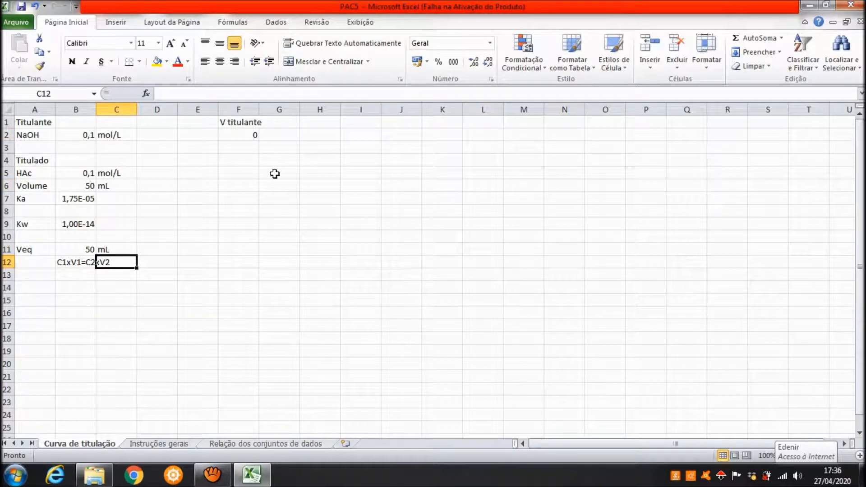
- Enter titrant volumes 1, 5 and 10 in F3:F5 and extend the series in increments of 5 to 45 in F12
{"action": "left_click", "coordinate": [209, 135]}
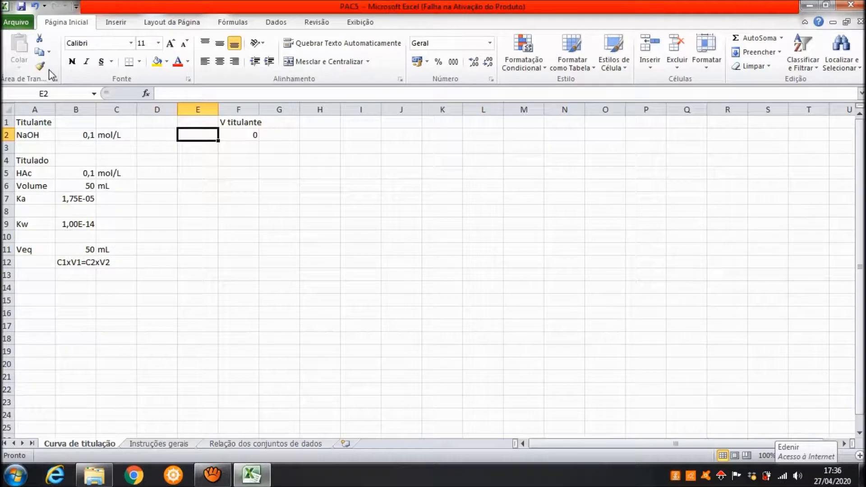
{"action": "key", "text": "Down"}
{"action": "key", "text": "Right"}
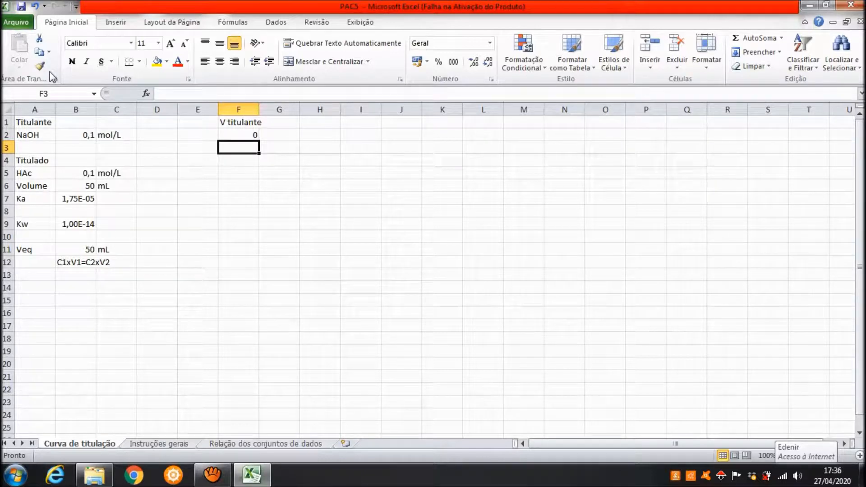
{"action": "type", "text": "1"}
{"action": "key", "text": "Return"}
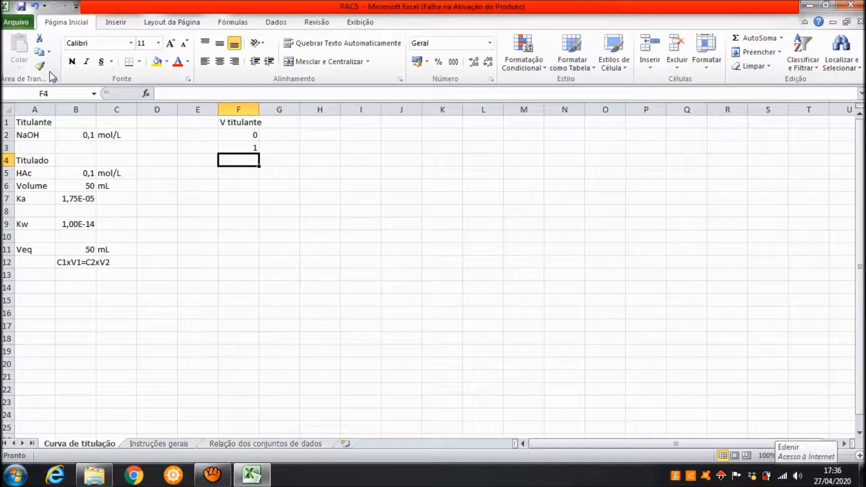
{"action": "type", "text": "5"}
{"action": "key", "text": "Return"}
{"action": "type", "text": "10"}
{"action": "key", "text": "Return"}
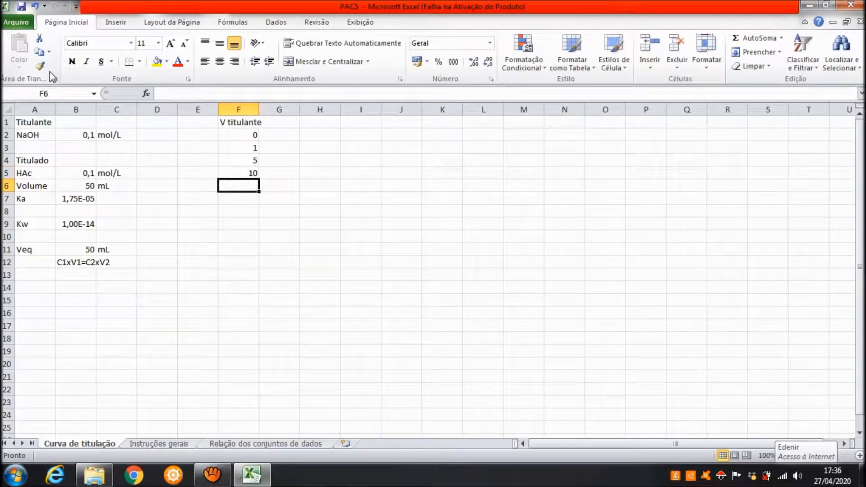
{"action": "left_click_drag", "start_coordinate": [238, 160], "coordinate": [263, 269]}
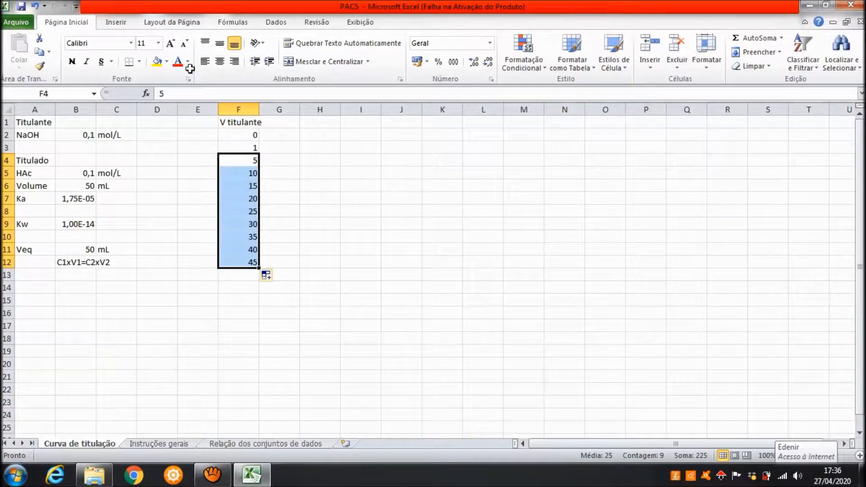
- Label cell E2 as R1 and cell E3 as R2 beside the titrant volumes
{"action": "left_click", "coordinate": [197, 134]}
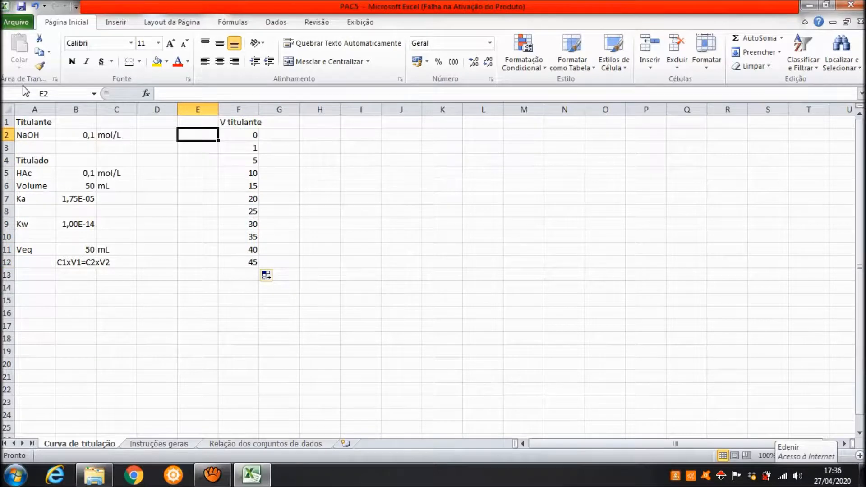
{"action": "type", "text": "R1"}
{"action": "key", "text": "Return"}
{"action": "type", "text": "R2"}
{"action": "key", "text": "Return"}
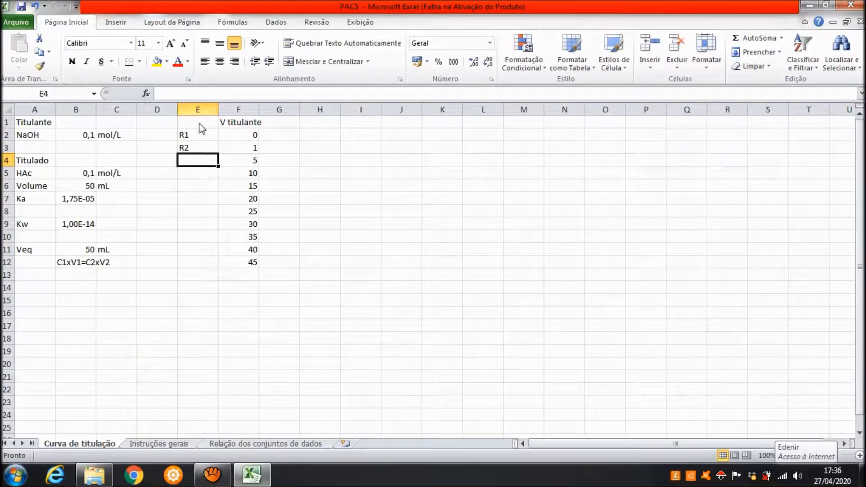
- Repeat the R2 label in E4 and fill it down through E12
{"action": "left_click", "coordinate": [201, 147]}
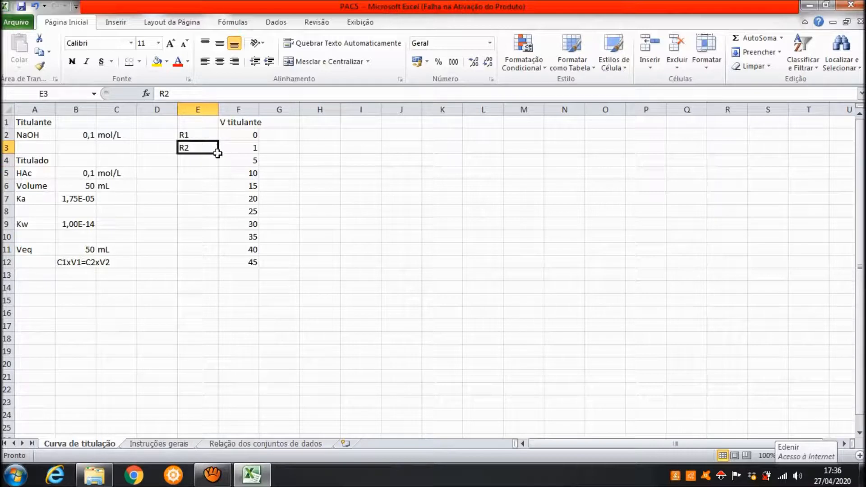
{"action": "left_click_drag", "start_coordinate": [217, 155], "coordinate": [218, 156]}
{"action": "mouse_move", "coordinate": [217, 154]}
{"action": "left_mouse_down"}
{"action": "mouse_move", "coordinate": [218, 264]}
{"action": "mouse_move", "coordinate": [212, 153]}
{"action": "left_mouse_up"}
{"action": "left_click", "coordinate": [209, 161]}
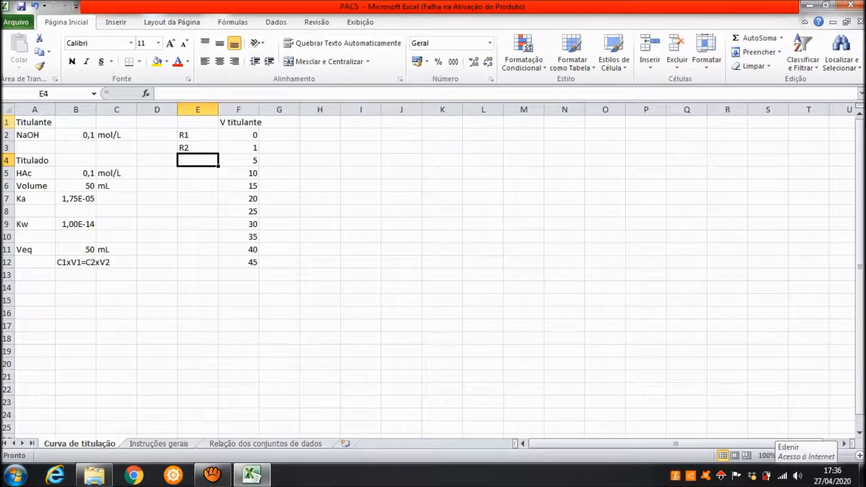
{"action": "type", "text": "R2"}
{"action": "key", "text": "Return"}
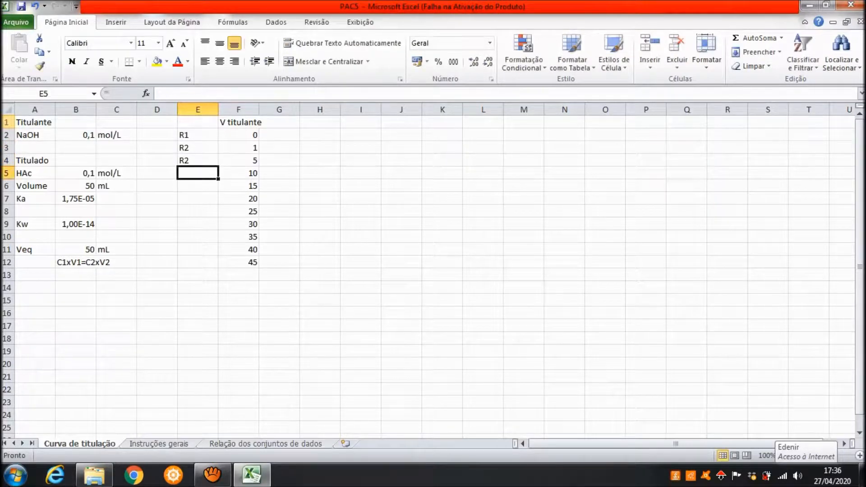
{"action": "left_click_drag", "start_coordinate": [209, 151], "coordinate": [224, 264]}
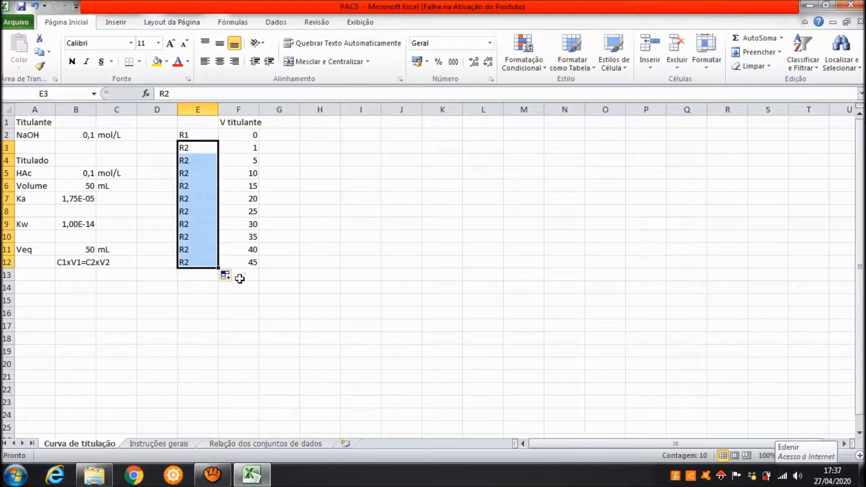
- Enter 46 in F13 and extend the titrant volumes in increments of 1 to 50 in F17
{"action": "left_click", "coordinate": [238, 275]}
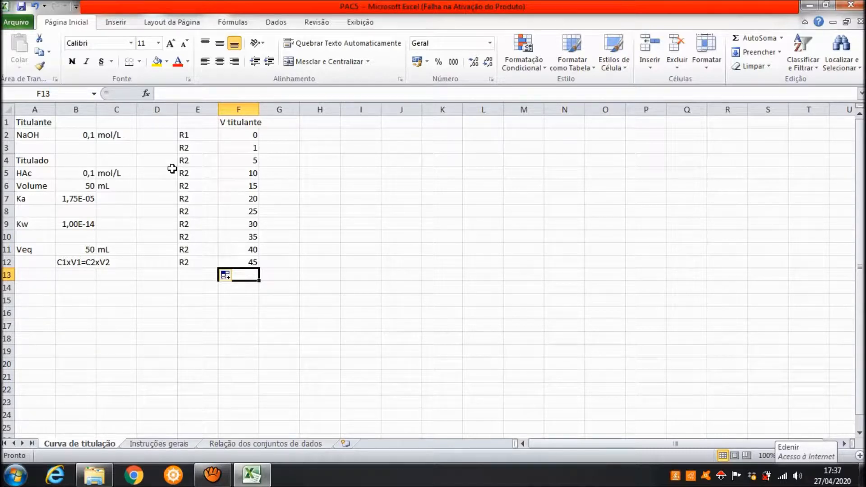
{"action": "type", "text": "46"}
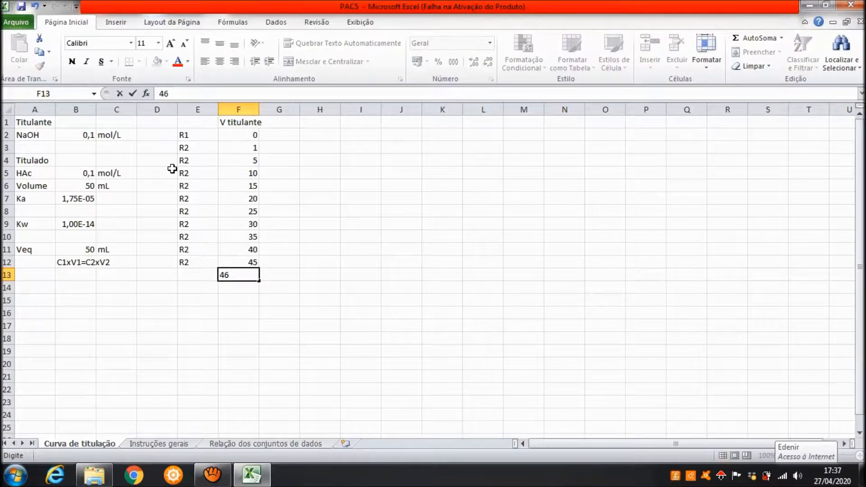
{"action": "key", "text": "Return"}
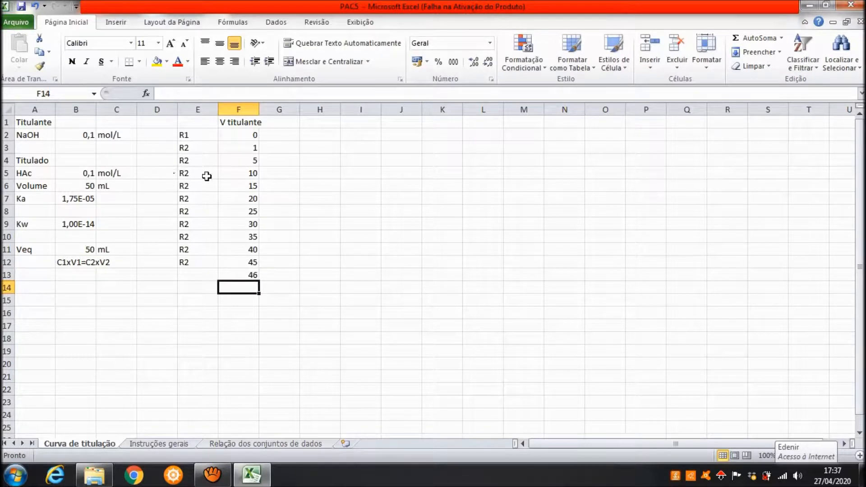
{"action": "left_click_drag", "start_coordinate": [243, 262], "coordinate": [260, 328]}
- Extend the R2 labels down to E16 and label E17 as R3
{"action": "left_click_drag", "start_coordinate": [183, 248], "coordinate": [219, 318]}
{"action": "left_click", "coordinate": [203, 330]}
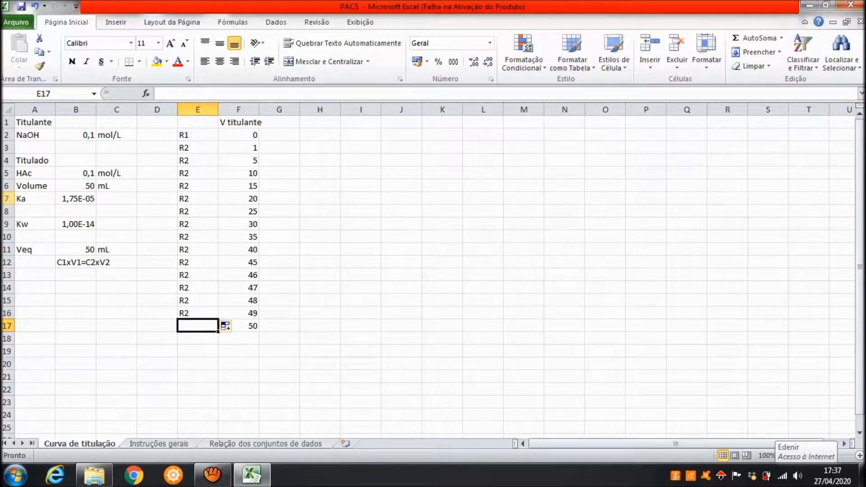
{"action": "type", "text": "R3"}
{"action": "key", "text": "Return"}
- Continue the titrant volumes in F18:F22 from 51 to 55 in increments of 1
{"action": "left_click", "coordinate": [239, 338]}
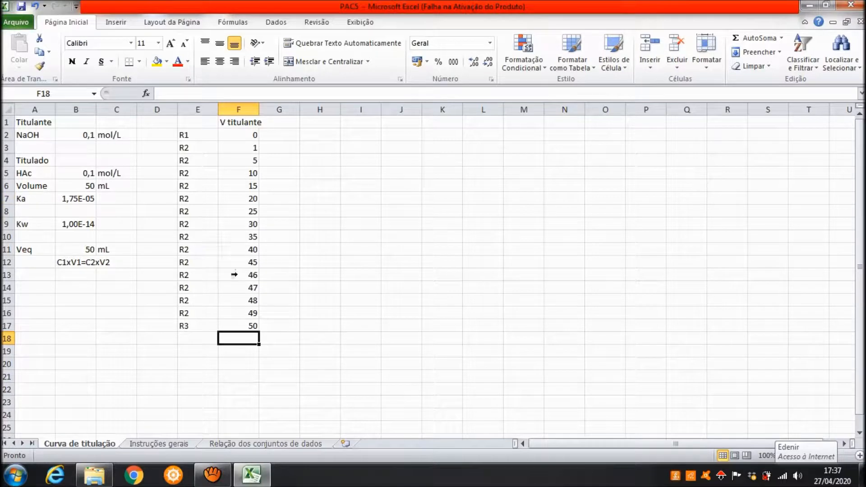
{"action": "left_click_drag", "start_coordinate": [254, 311], "coordinate": [265, 384]}
{"action": "left_click", "coordinate": [247, 389]}
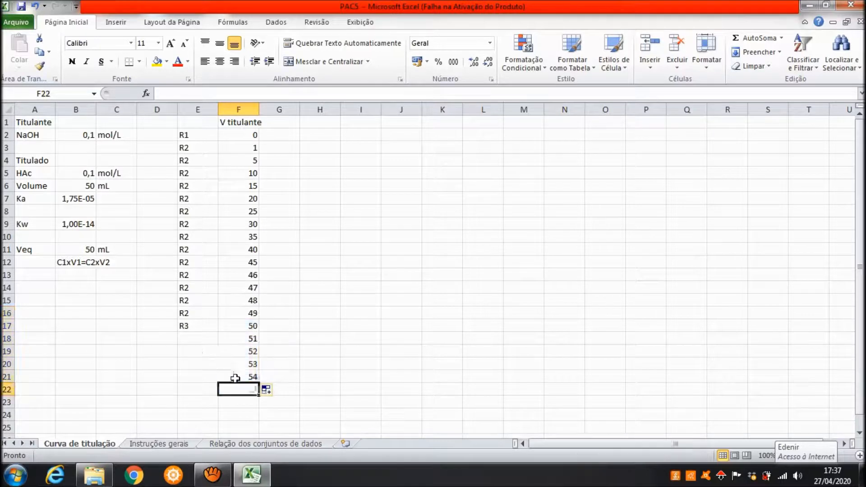
{"action": "type", "text": "55"}
{"action": "key", "text": "Return"}
- Enter the titrant volumes 60, 65 and 70 in cells F23 to F25
{"action": "type", "text": "60"}
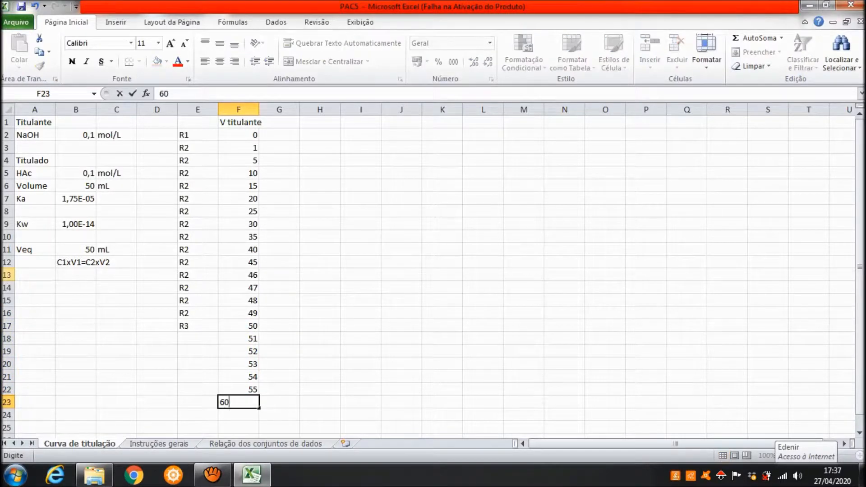
{"action": "key", "text": "Return"}
{"action": "type", "text": "65"}
{"action": "key", "text": "Return"}
{"action": "type", "text": "79"}
{"action": "key", "text": "BackSpace"}
{"action": "type", "text": "0"}
{"action": "key", "text": "Return"}
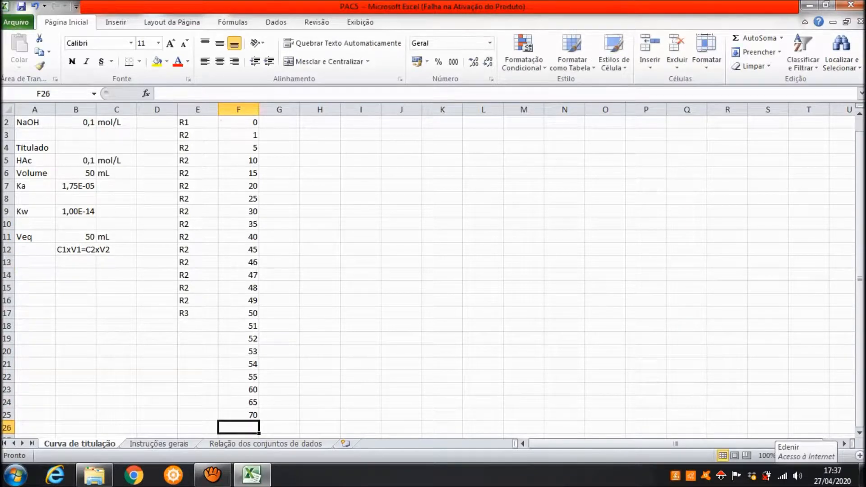
- Enter the label R4 in E18 and E19 and fill it down through E25
{"action": "left_click", "coordinate": [193, 324]}
{"action": "type", "text": "R4"}
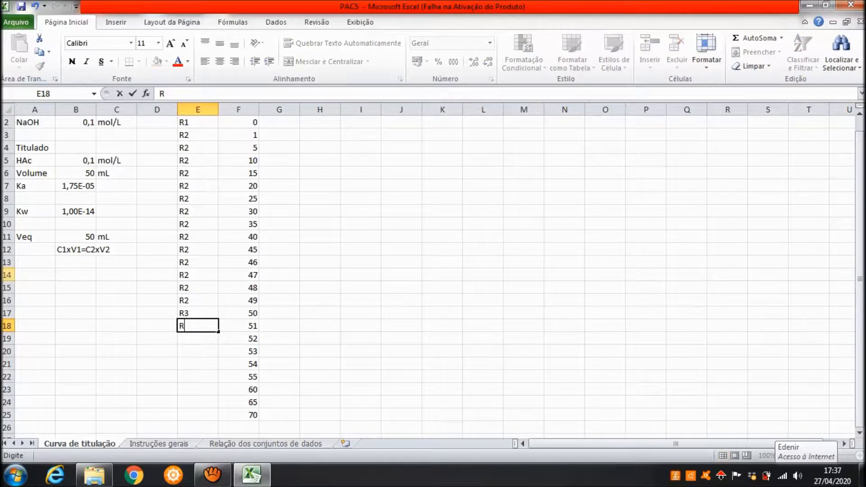
{"action": "key", "text": "Return"}
{"action": "type", "text": "R4"}
{"action": "key", "text": "Return"}
{"action": "left_click_drag", "start_coordinate": [193, 323], "coordinate": [199, 339]}
{"action": "double_click", "coordinate": [221, 345]}
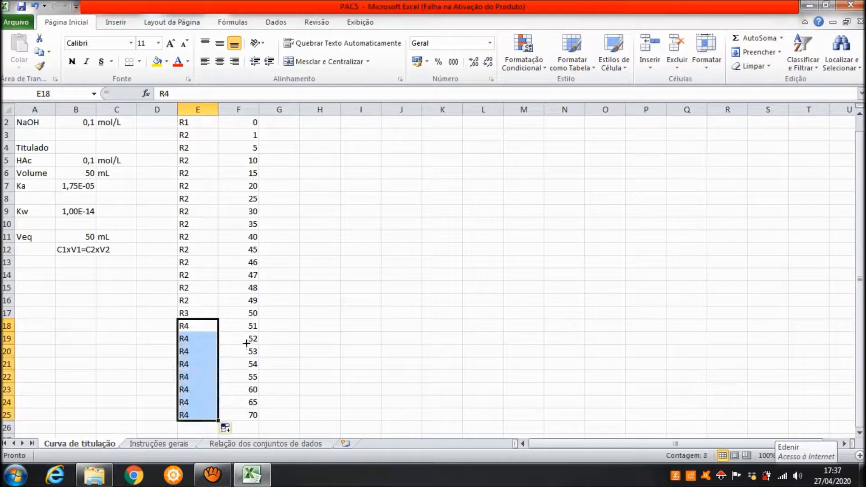
- Fill the R1 cell E2 with yellow and the R2 cells E3:E16 with green
{"action": "scroll", "coordinate": [205, 195], "scroll_direction": "up", "scroll_amount": 1}
{"action": "left_click", "coordinate": [191, 135]}
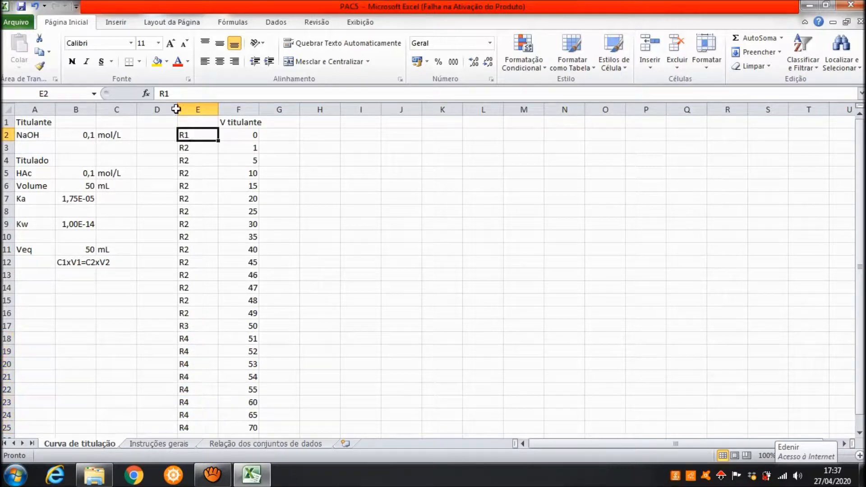
{"action": "left_click", "coordinate": [157, 62]}
{"action": "left_click_drag", "start_coordinate": [199, 148], "coordinate": [201, 313]}
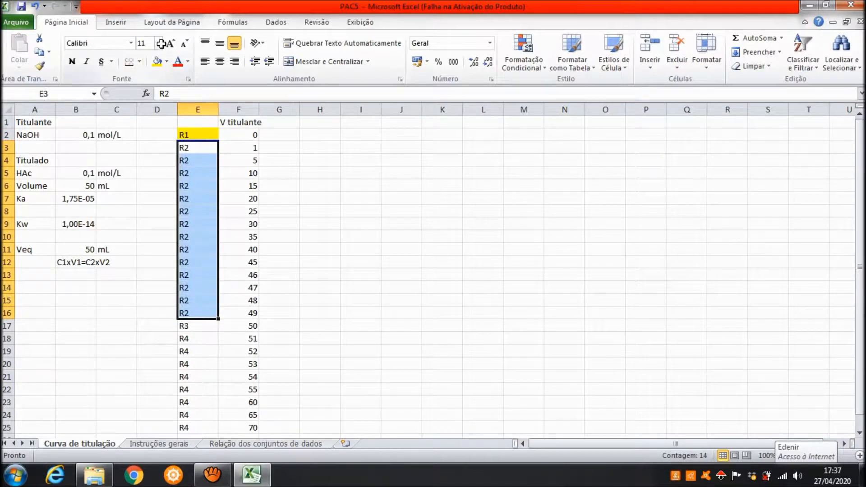
{"action": "left_click", "coordinate": [168, 62]}
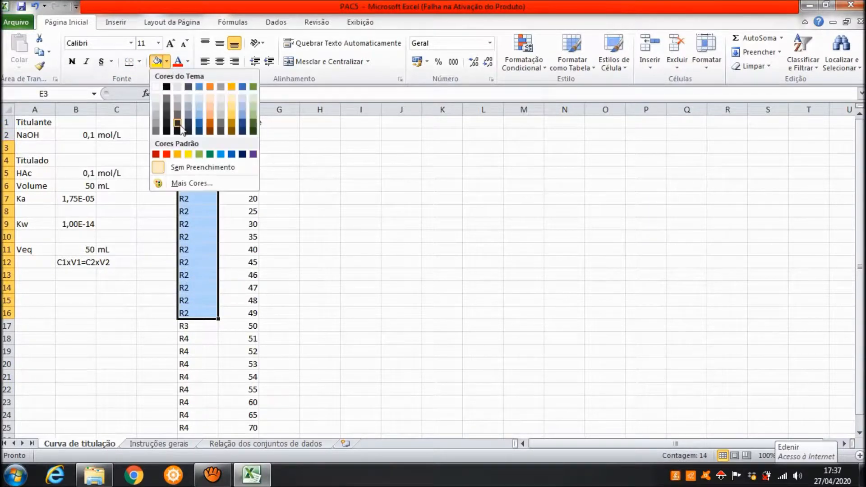
{"action": "left_click", "coordinate": [200, 153]}
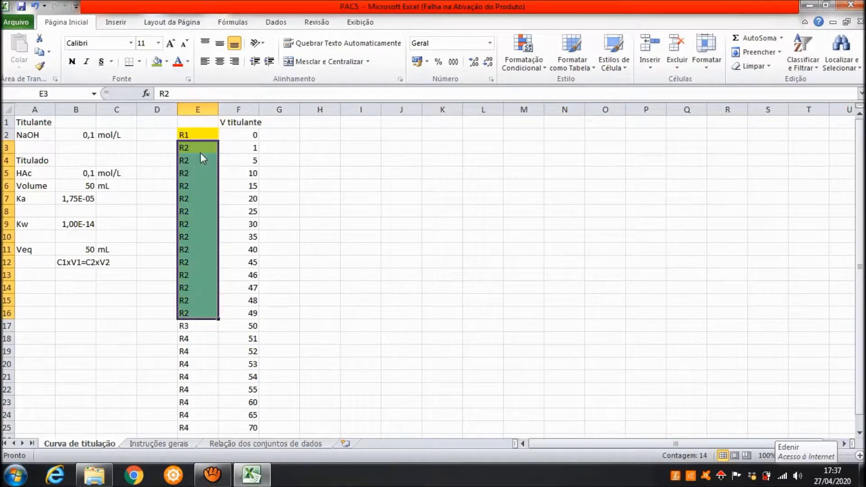
- Fill the R3 cell E17 with light orange and the R4 cells E18:E25 with blue
{"action": "left_click", "coordinate": [194, 325]}
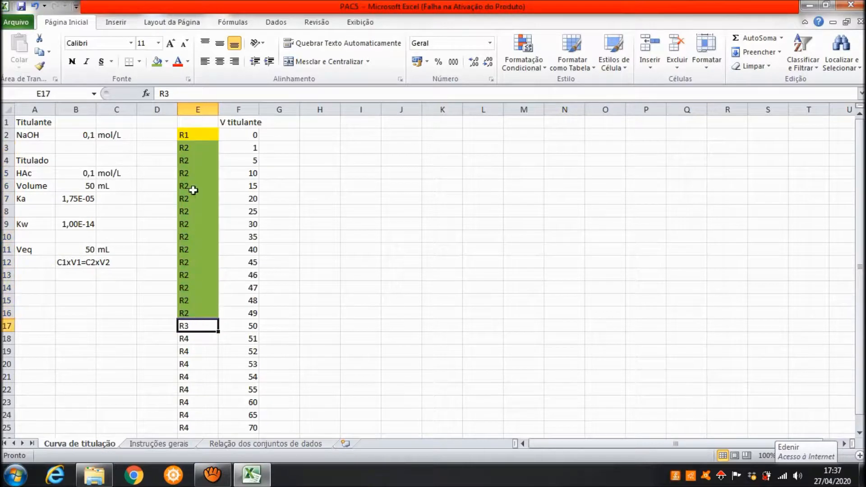
{"action": "left_click", "coordinate": [167, 62]}
{"action": "left_click", "coordinate": [211, 120]}
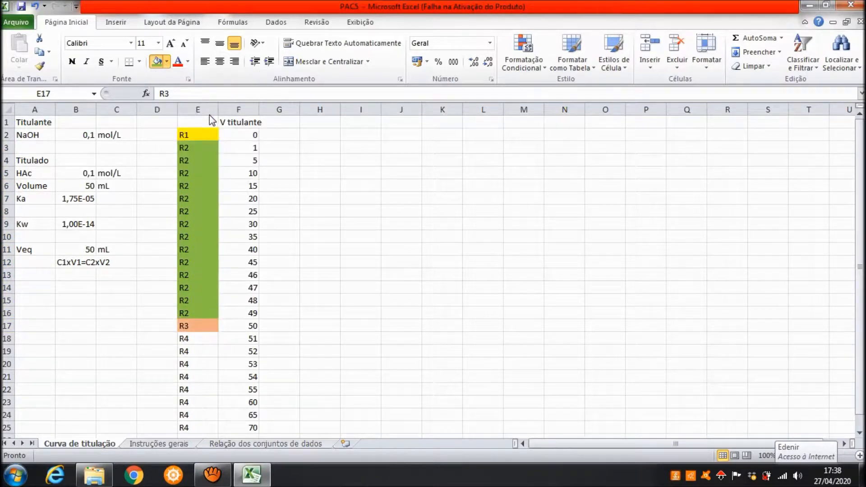
{"action": "left_click", "coordinate": [302, 350]}
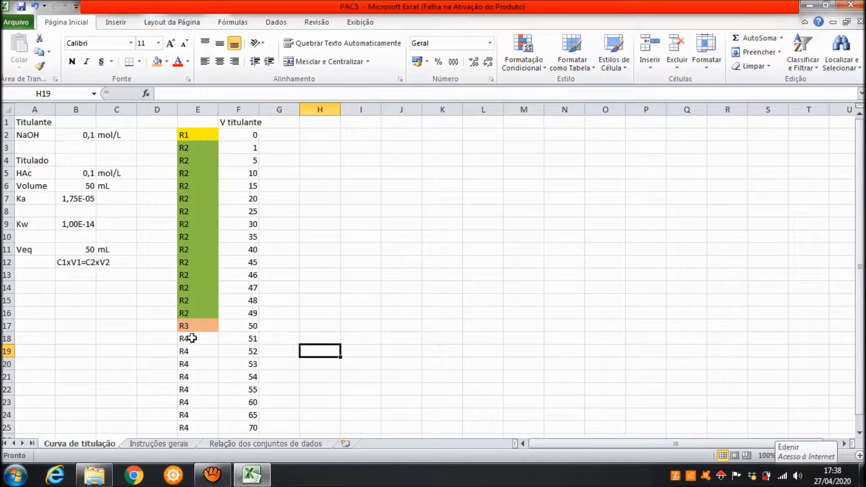
{"action": "left_click_drag", "start_coordinate": [189, 338], "coordinate": [193, 430]}
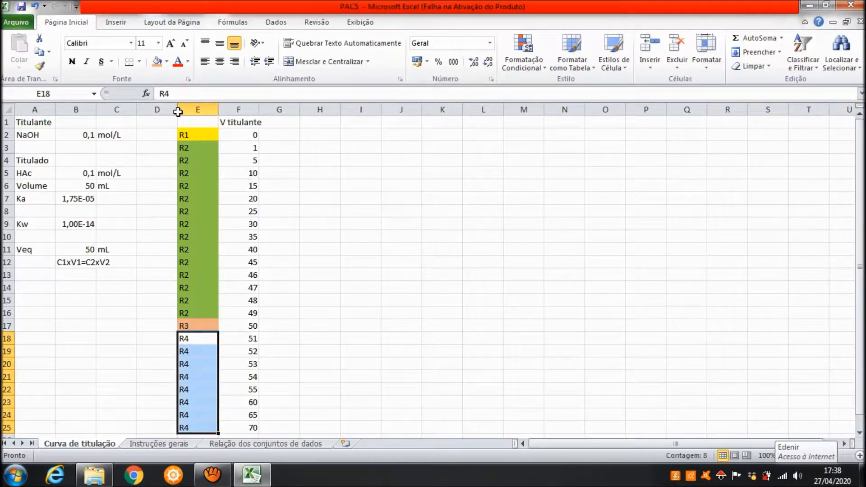
{"action": "left_click", "coordinate": [167, 62]}
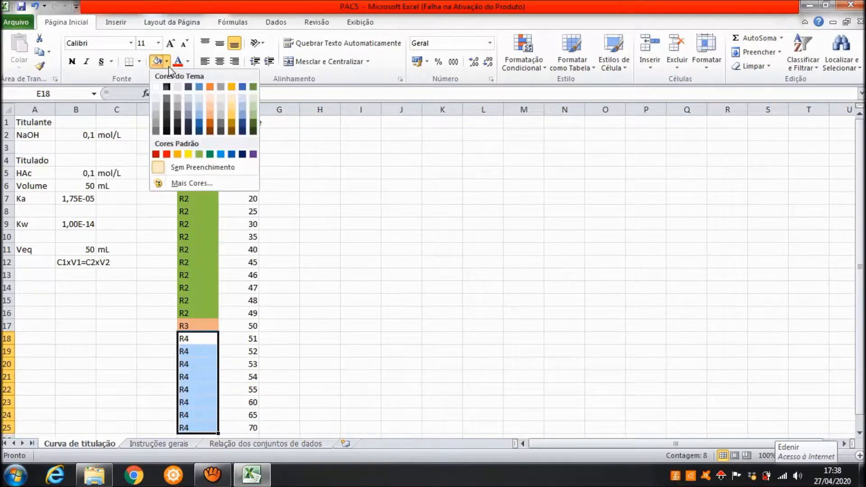
{"action": "left_click", "coordinate": [220, 155]}
{"action": "left_click", "coordinate": [328, 208]}
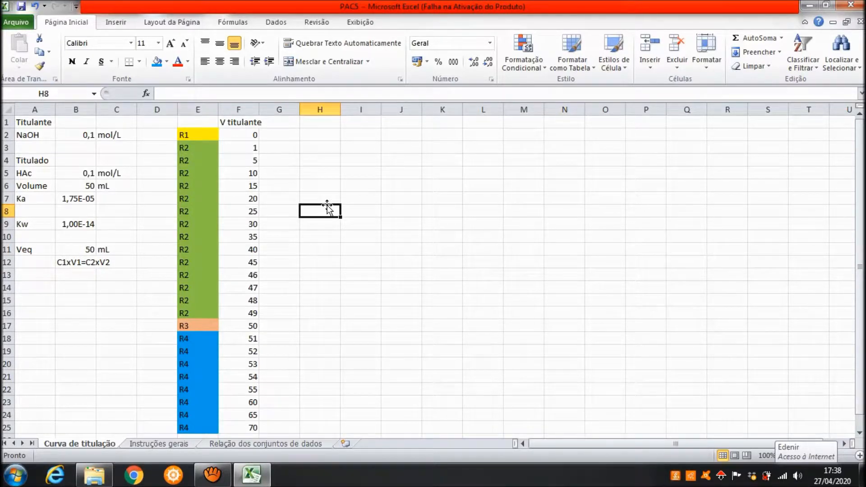
- Add the column headers mmols NaOH in G1 and mmols Hac in H1
{"action": "key", "text": "Up"}
{"action": "key", "text": "Up"}
{"action": "key", "text": "Up"}
{"action": "key", "text": "Up"}
{"action": "key", "text": "Up"}
{"action": "key", "text": "Up"}
{"action": "key", "text": "Left"}
{"action": "key", "text": "Up"}
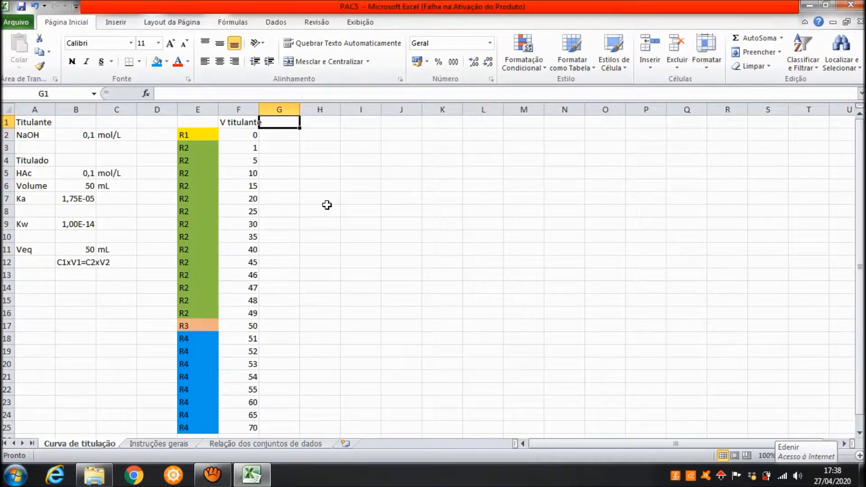
{"action": "type", "text": "mmols"}
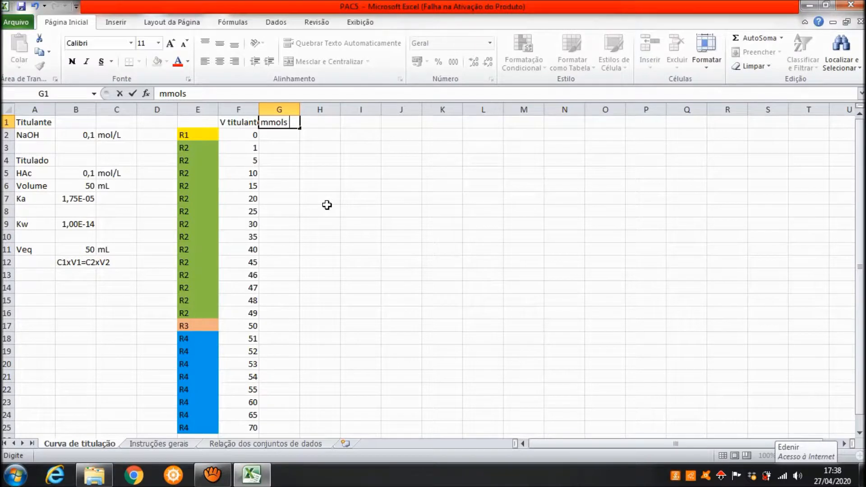
{"action": "type", "text": " NaOH"}
{"action": "key", "text": "Tab"}
{"action": "type", "text": "mmol"}
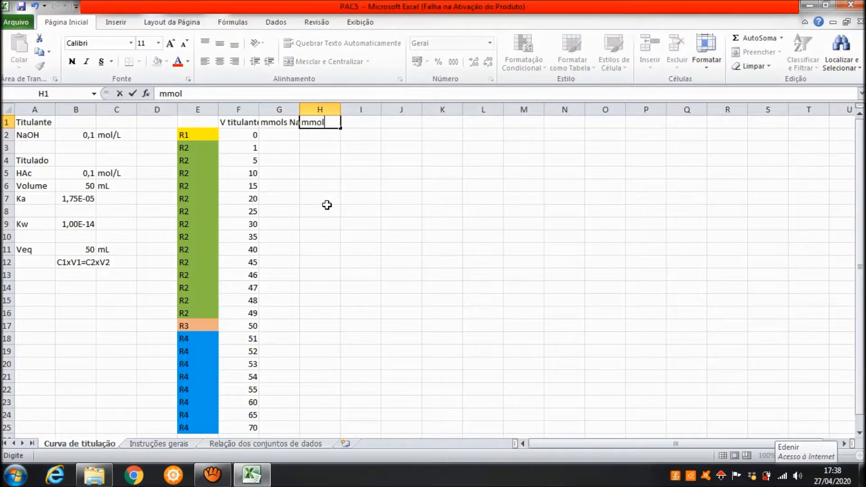
{"action": "type", "text": "s Hac"}
{"action": "key", "text": "Return"}
{"action": "key", "text": "Up"}
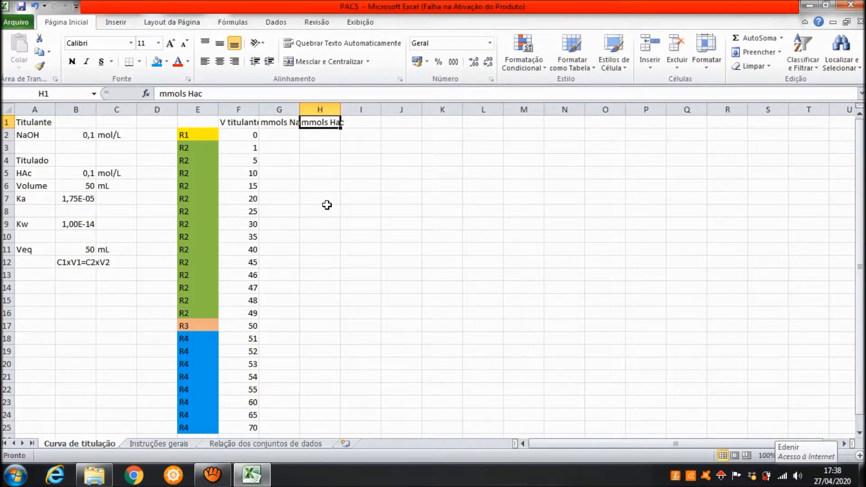
- Correct the header in H1 to mmols HAc and fit the widths of columns G and H to their headers
{"action": "left_click", "coordinate": [203, 93]}
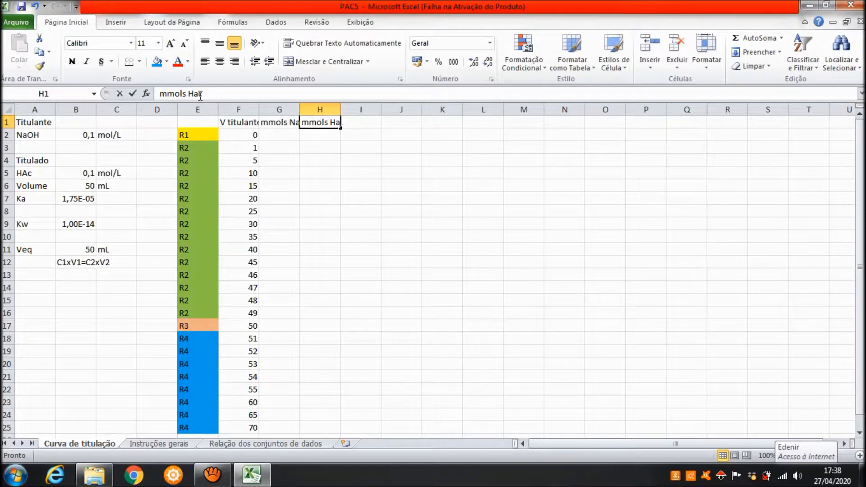
{"action": "key", "text": "BackSpace"}
{"action": "key", "text": "BackSpace"}
{"action": "type", "text": "Ac"}
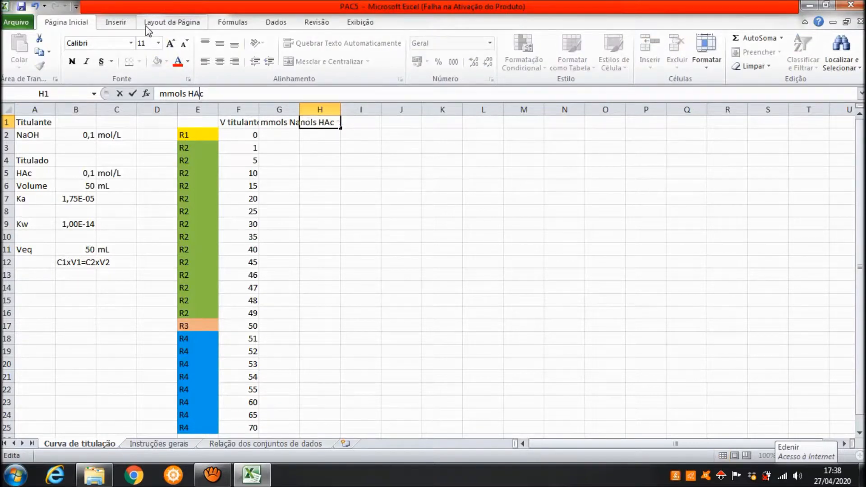
{"action": "key", "text": "Return"}
{"action": "left_click_drag", "start_coordinate": [279, 110], "coordinate": [320, 109]}
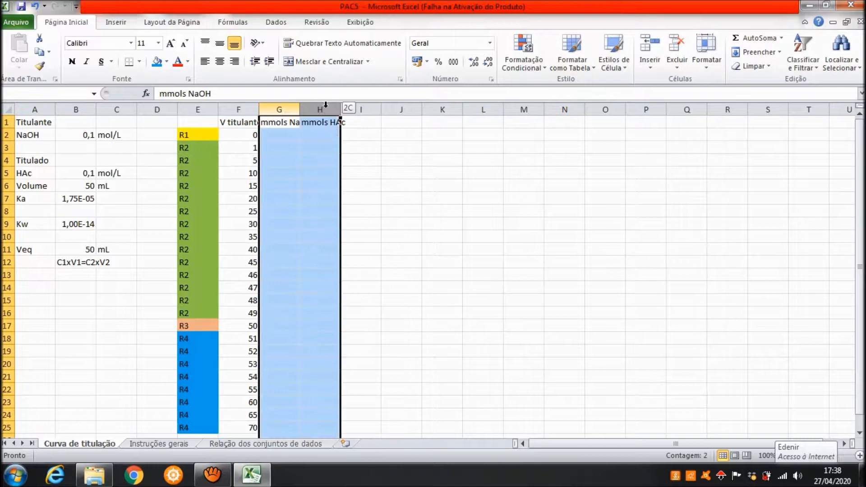
{"action": "double_click", "coordinate": [341, 108]}
- Add the column header mmolsAc- in I1 and fit column I's width to it
{"action": "left_click", "coordinate": [371, 122]}
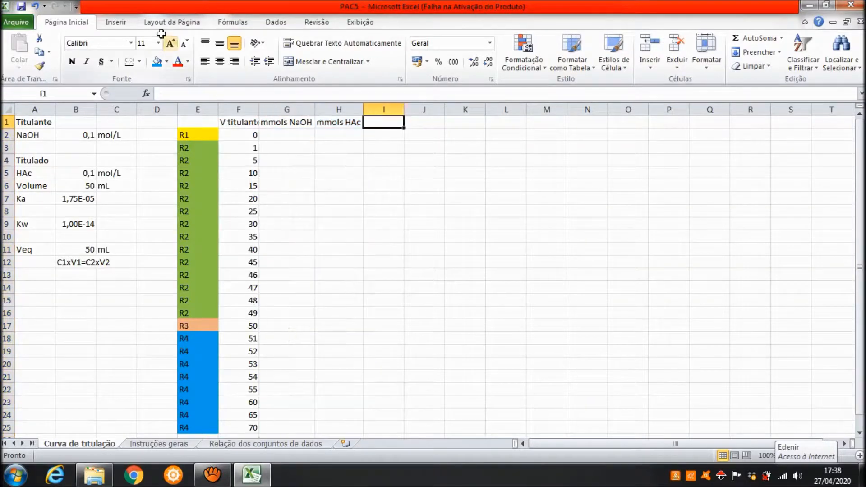
{"action": "type", "text": "mmol"}
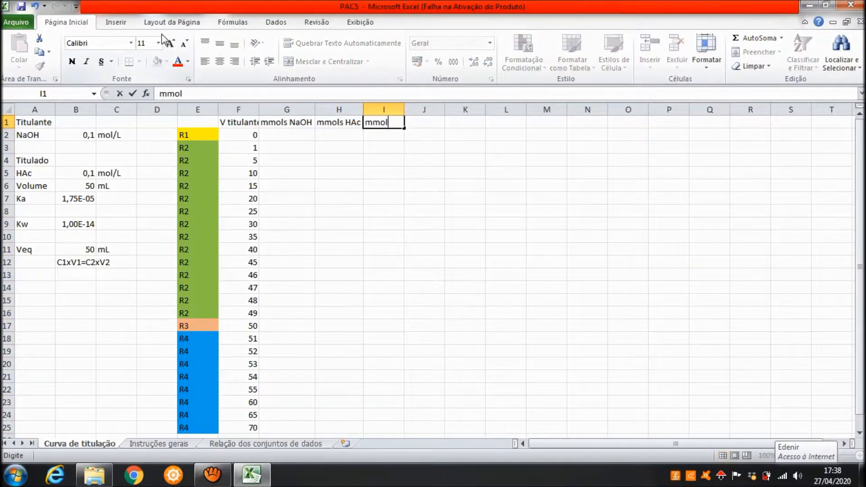
{"action": "type", "text": "sAc-"}
{"action": "key", "text": "Return"}
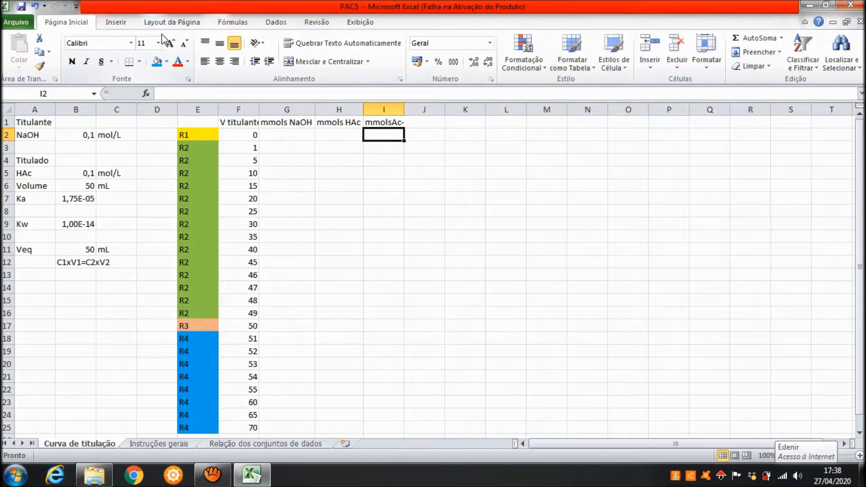
{"action": "double_click", "coordinate": [404, 111]}
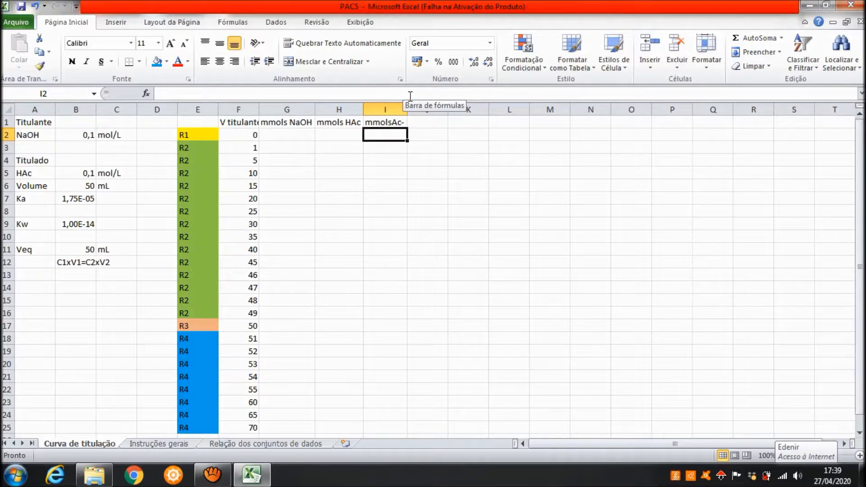
- Add the concentration headers [H+] in J1 and [OH-] in K1
{"action": "left_click", "coordinate": [427, 122]}
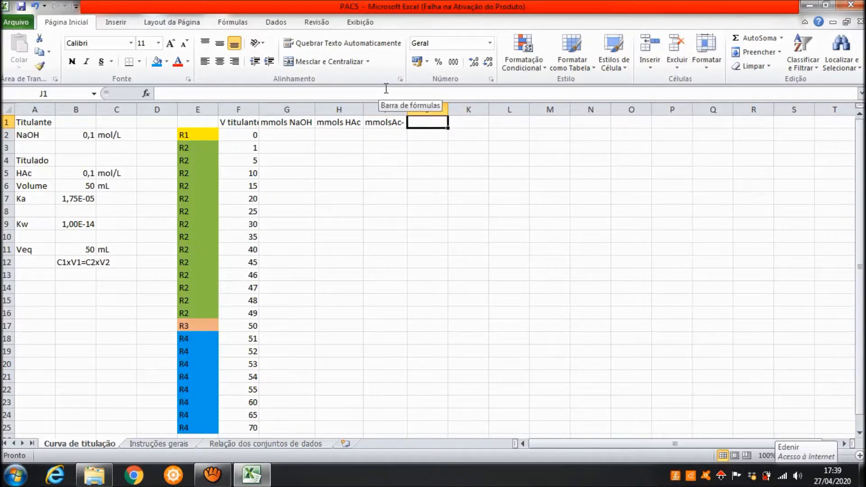
{"action": "type", "text": "[H+]"}
{"action": "key", "text": "Tab"}
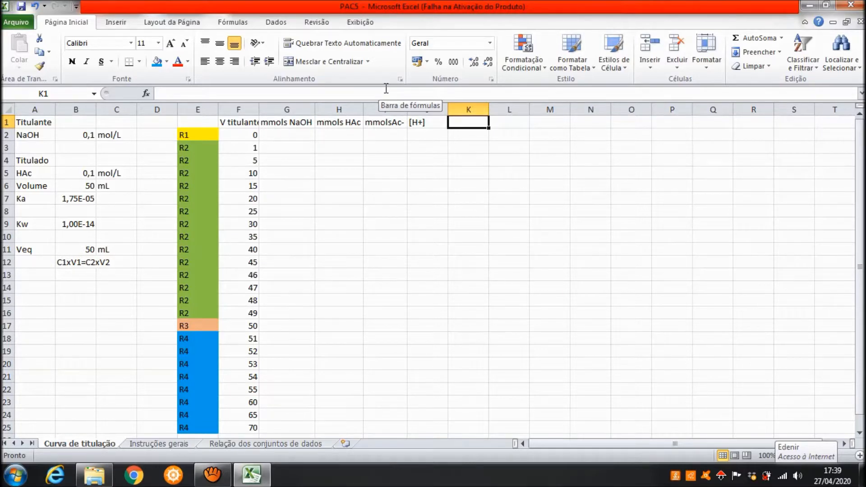
{"action": "type", "text": "["}
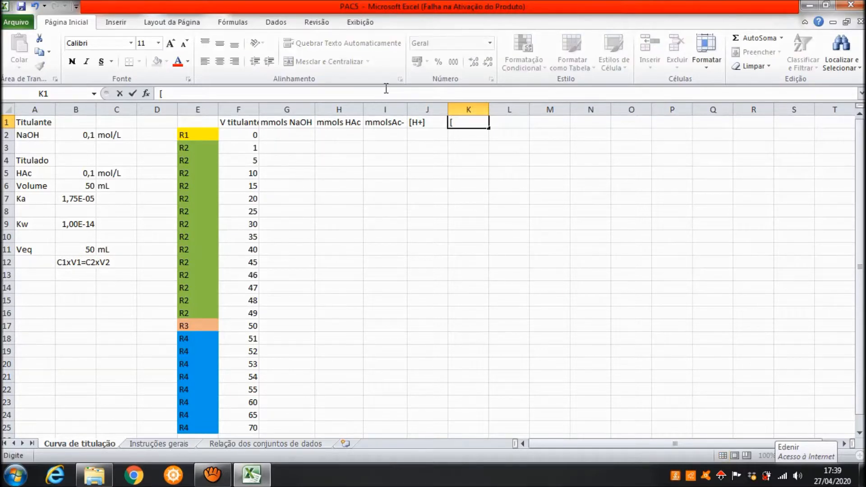
{"action": "type", "text": "OH-]"}
{"action": "key", "text": "Tab"}
- Add the column headers pH in L1 and pOH in M1
{"action": "type", "text": "p"}
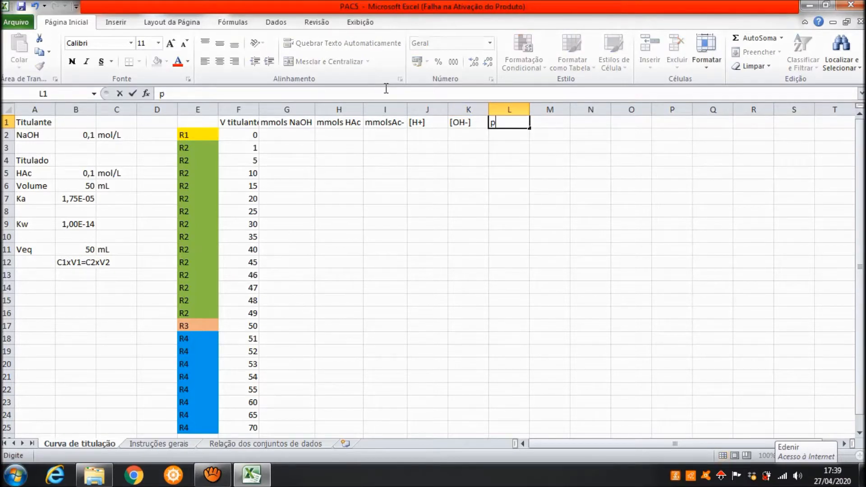
{"action": "type", "text": "H"}
{"action": "key", "text": "Tab"}
{"action": "type", "text": "p"}
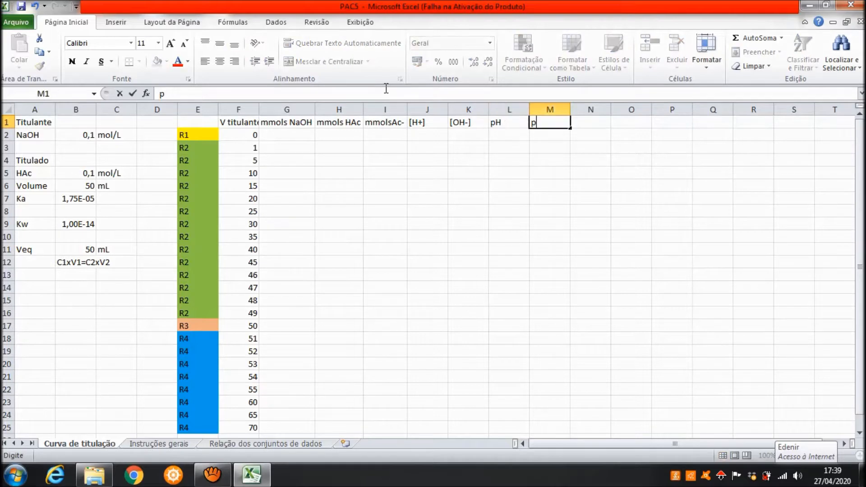
{"action": "type", "text": "OH"}
{"action": "key", "text": "Tab"}
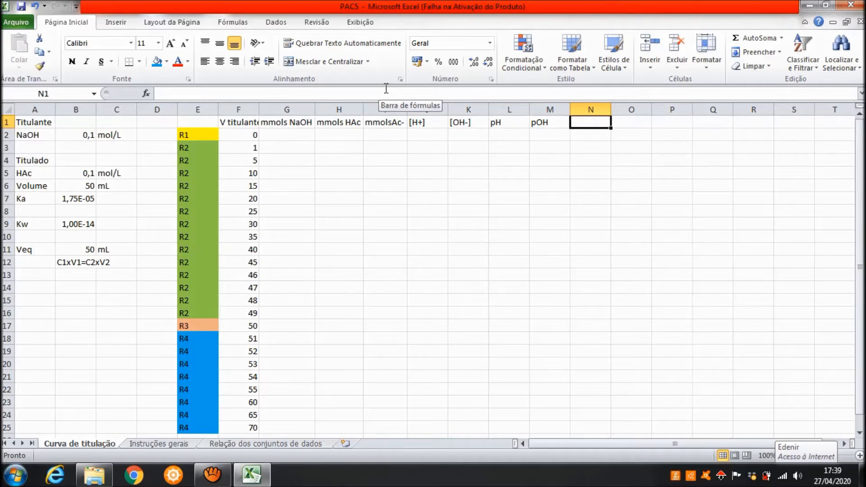
- Add the column header Alfa Ac- % in N1
{"action": "type", "text": "Alfa"}
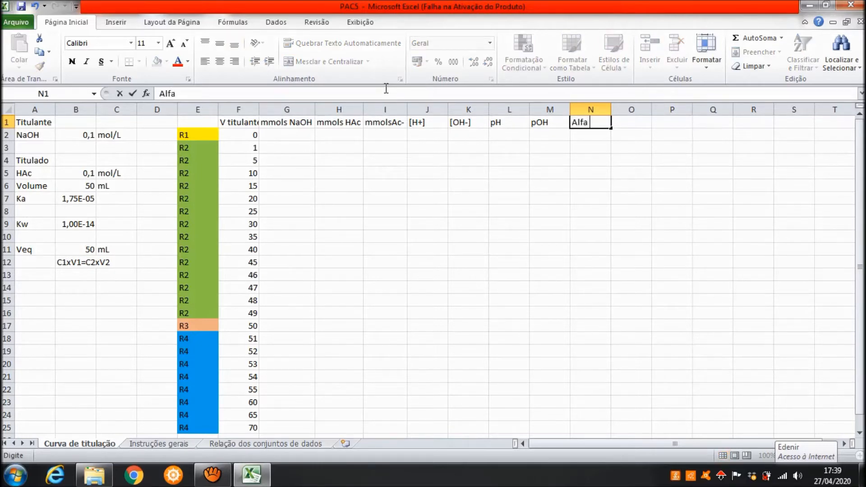
{"action": "type", "text": " Ac-"}
{"action": "key", "text": "Tab"}
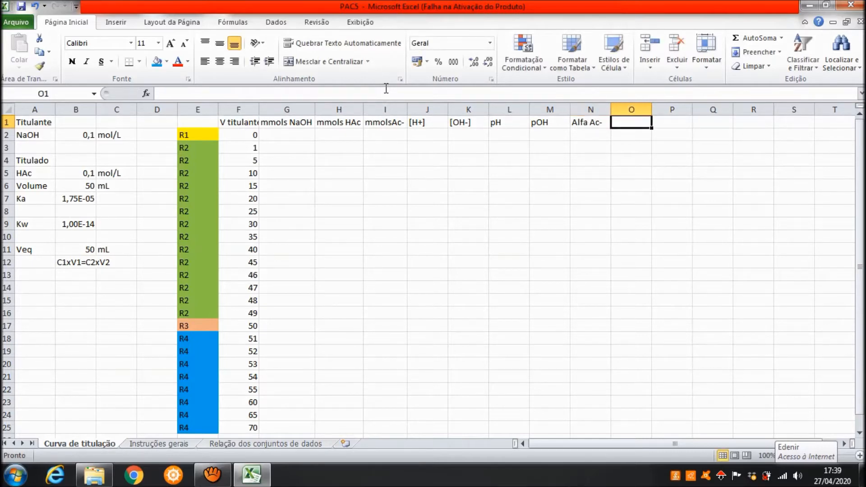
{"action": "key", "text": "Left"}
{"action": "left_click", "coordinate": [217, 91]}
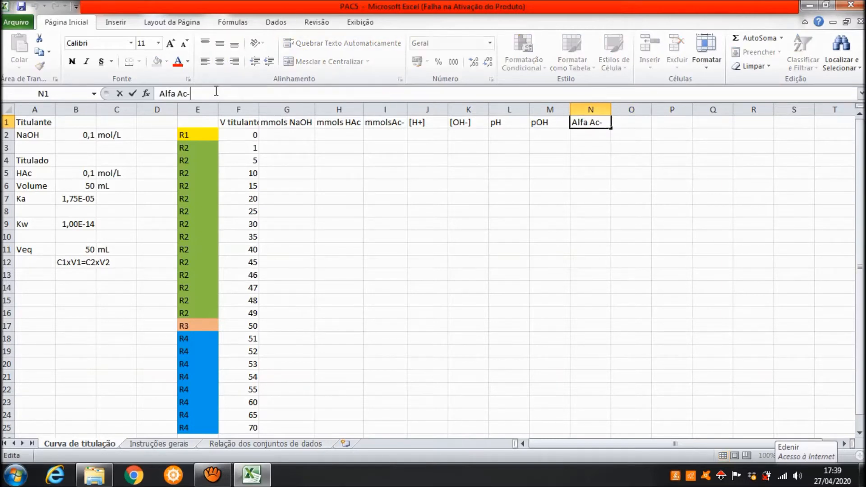
{"action": "type", "text": "%"}
{"action": "key", "text": "Return"}
- Add the column header Alfa HAc % in O1
{"action": "key", "text": "Up"}
{"action": "key", "text": "Right"}
{"action": "type", "text": "Alfa "}
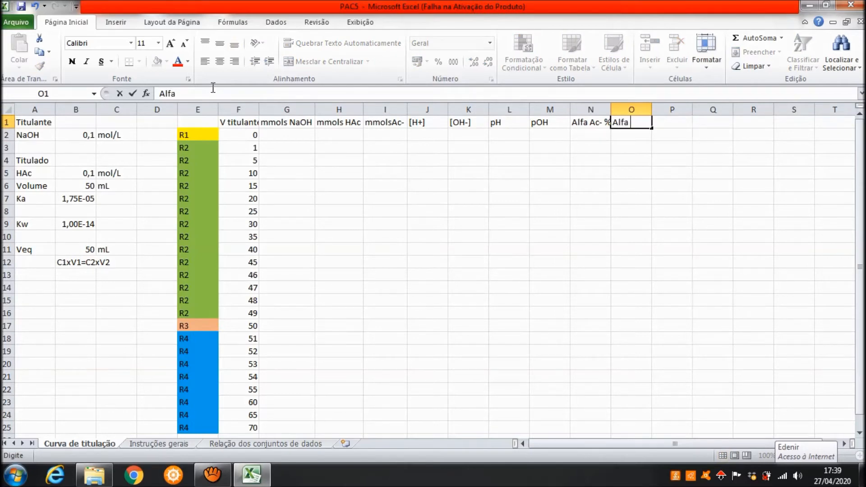
{"action": "type", "text": "Hac %"}
{"action": "left_click", "coordinate": [184, 93]}
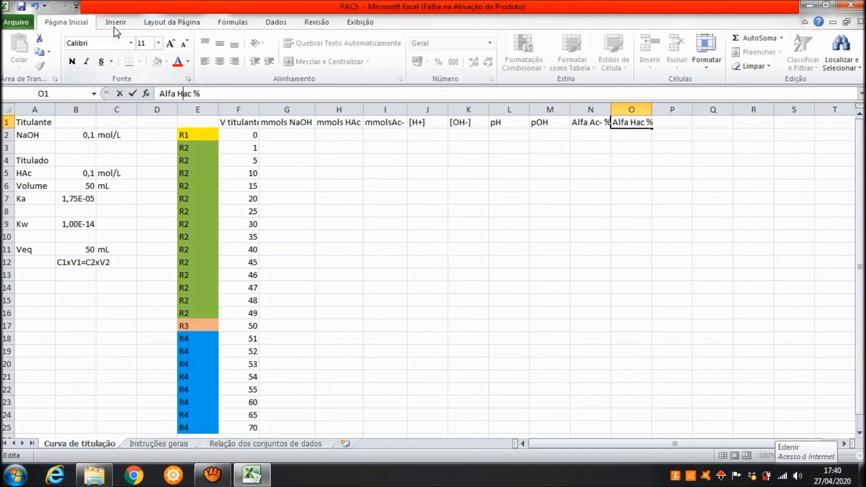
{"action": "key", "text": "Delete"}
{"action": "type", "text": "A"}
{"action": "key", "text": "Return"}
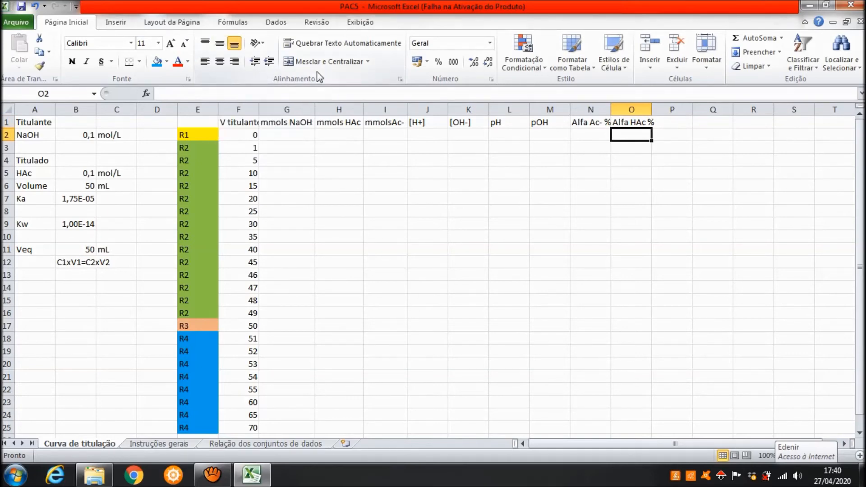
- Fit the widths of columns F through O to their contents
{"action": "left_click_drag", "start_coordinate": [239, 109], "coordinate": [631, 108]}
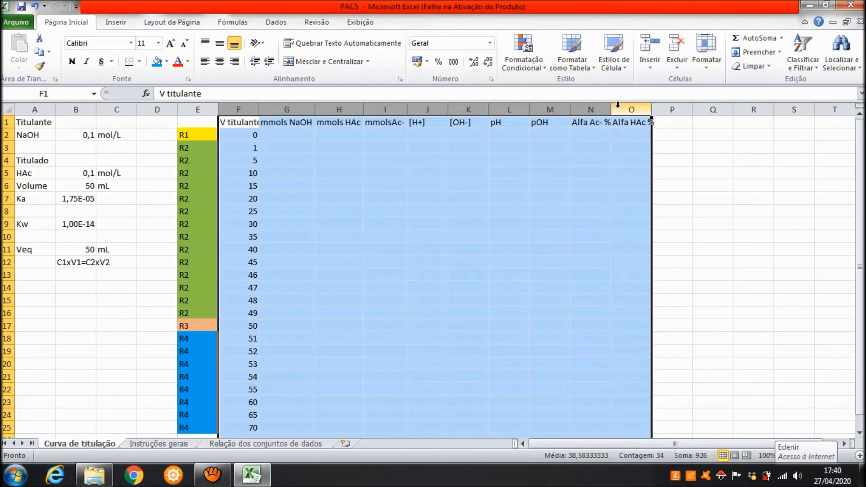
{"action": "left_click", "coordinate": [612, 109]}
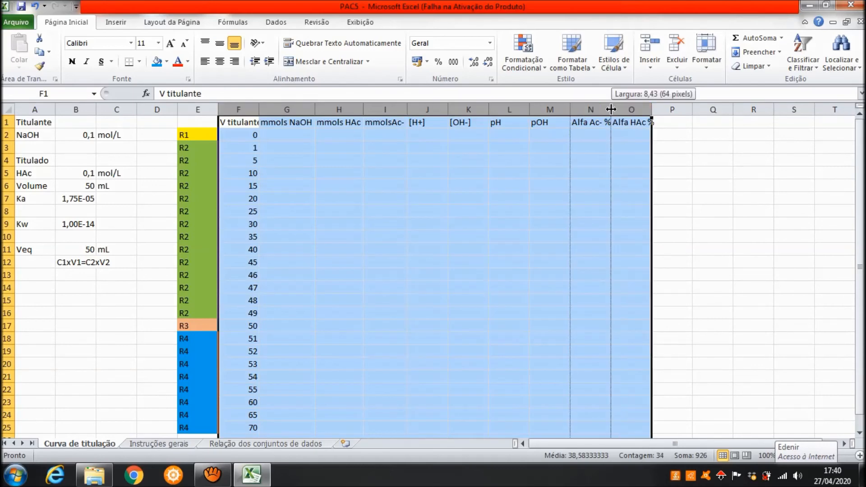